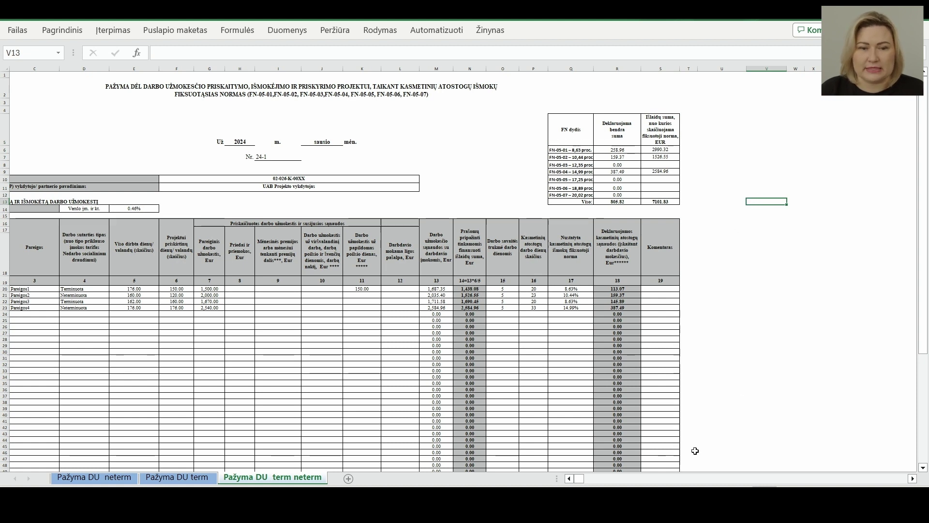
Review the payroll certificate's header on the Pažyma DU term neterm sheet: year, month, certificate number, project code and project promoter name.
scroll(727, 351, down, 6)
scroll(726, 351, up, 4)
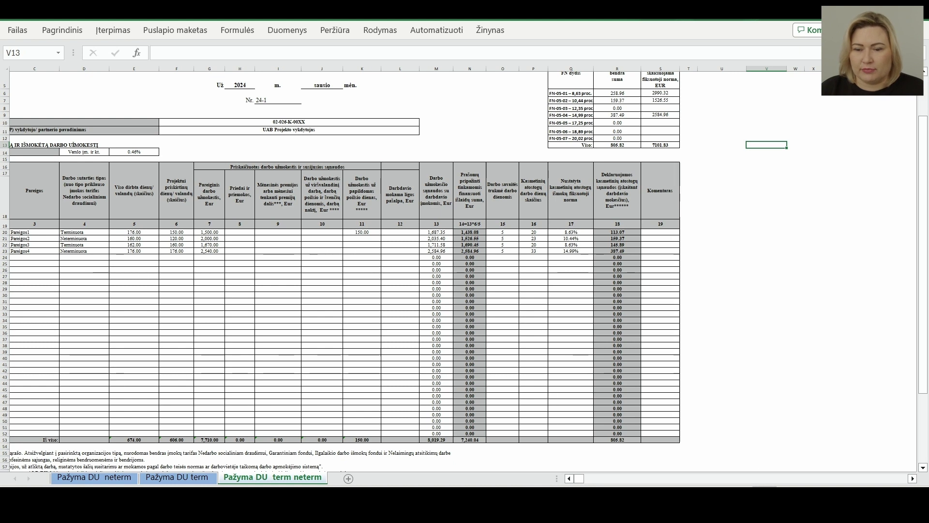
scroll(811, 483, up, 5)
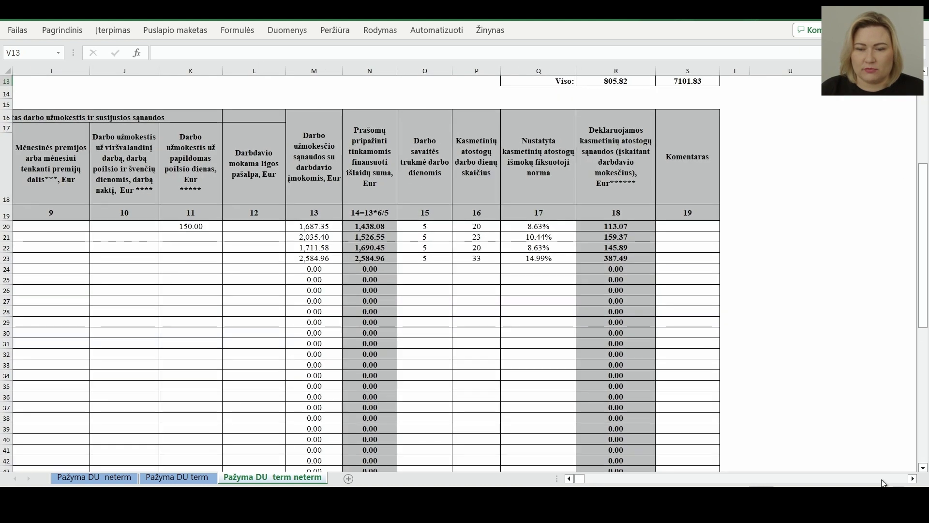
click(570, 478)
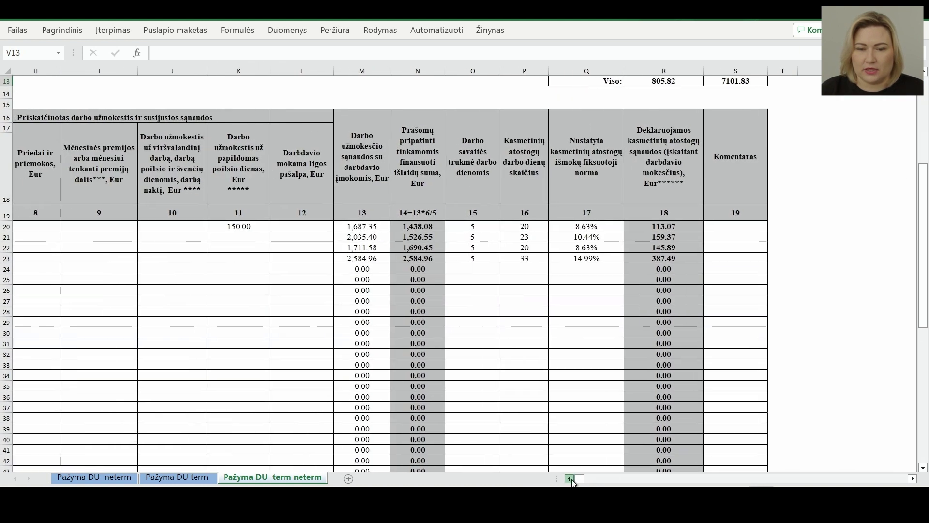
click(570, 479)
click(570, 479)
click(570, 479)
click(570, 479)
scroll(584, 413, up, 4)
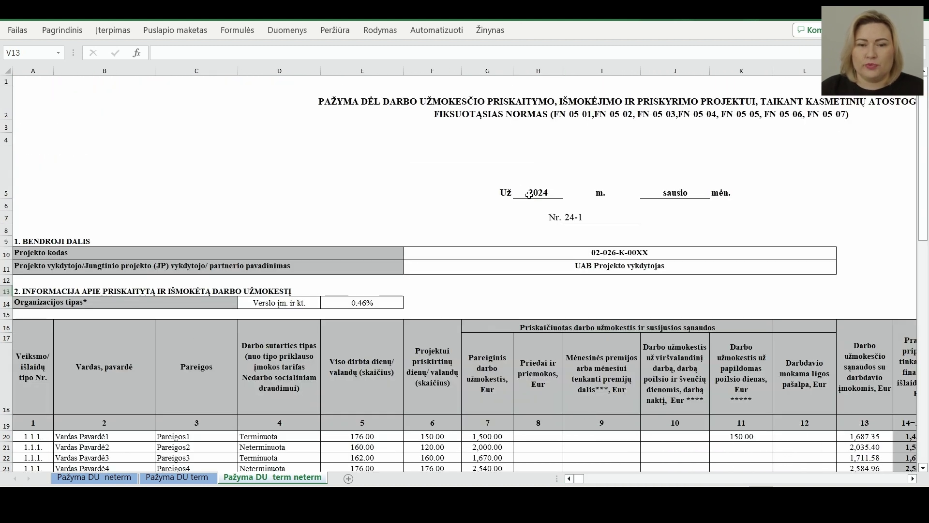
click(530, 194)
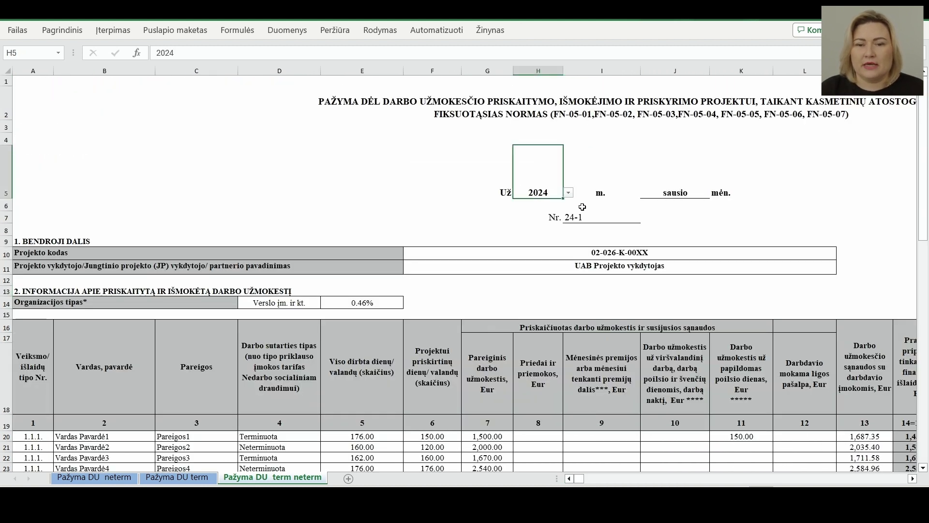
click(679, 191)
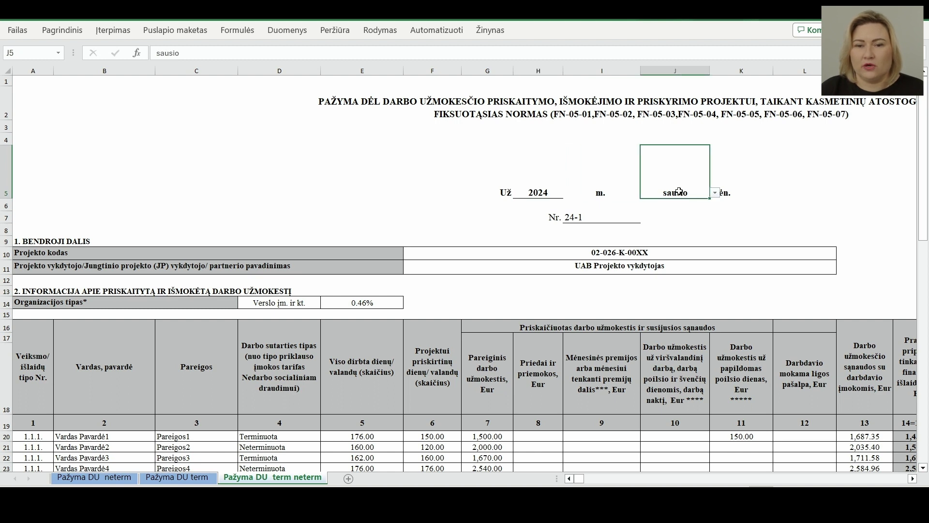
click(575, 219)
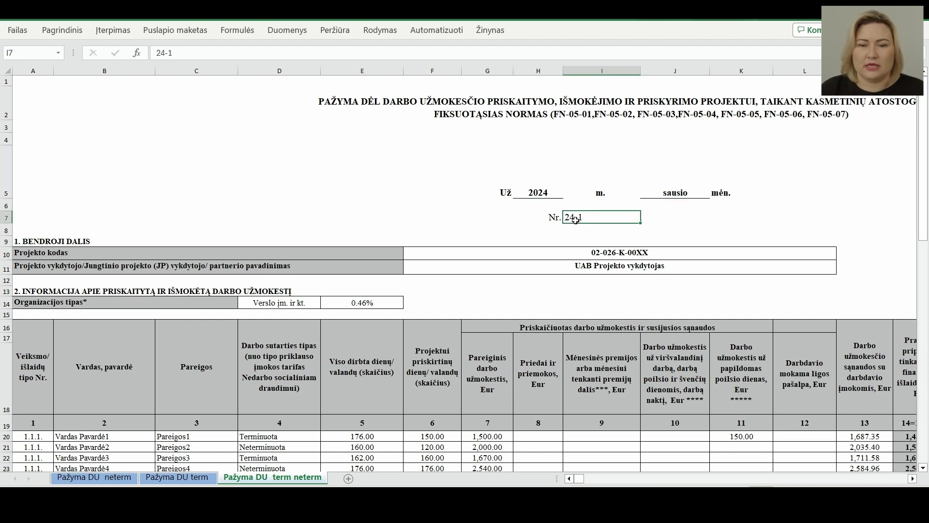
click(566, 255)
click(566, 265)
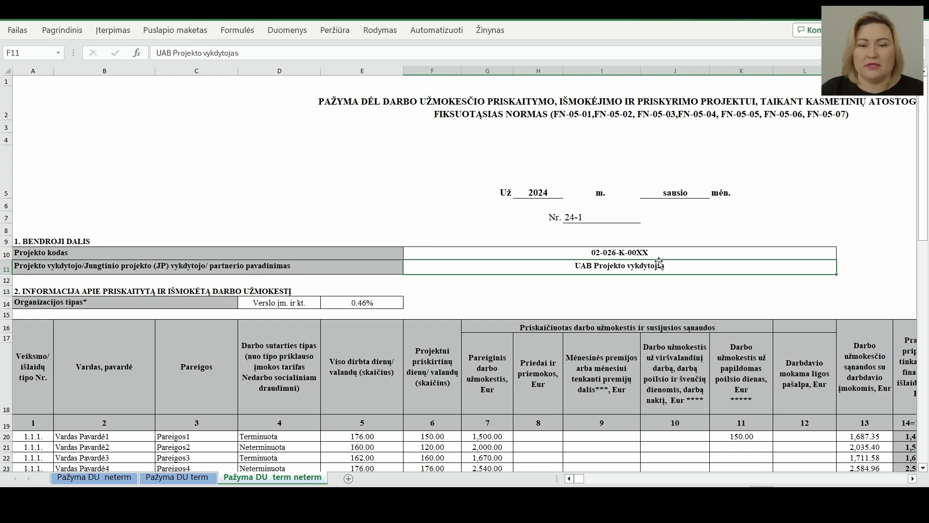
Examine the employee rows 20 to 23 for activity number, full name, position and employment contract type.
scroll(401, 228, down, 2)
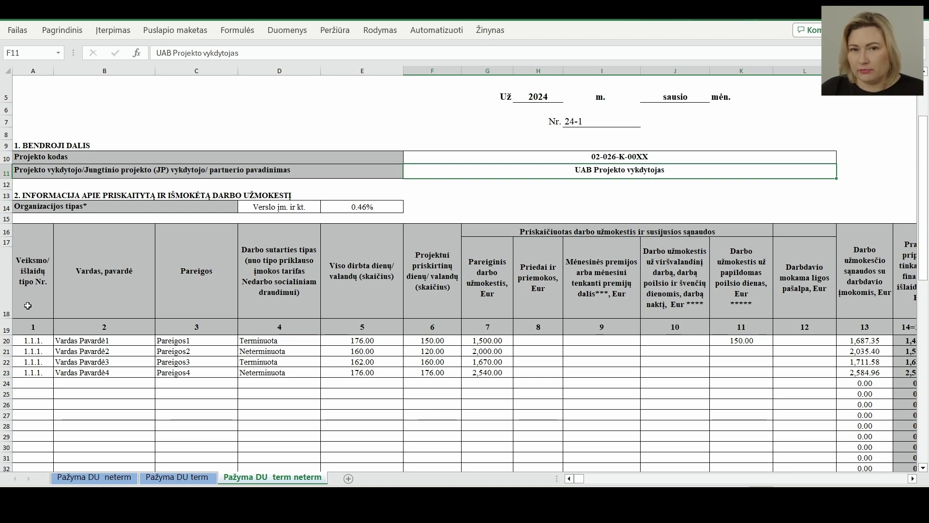
click(36, 341)
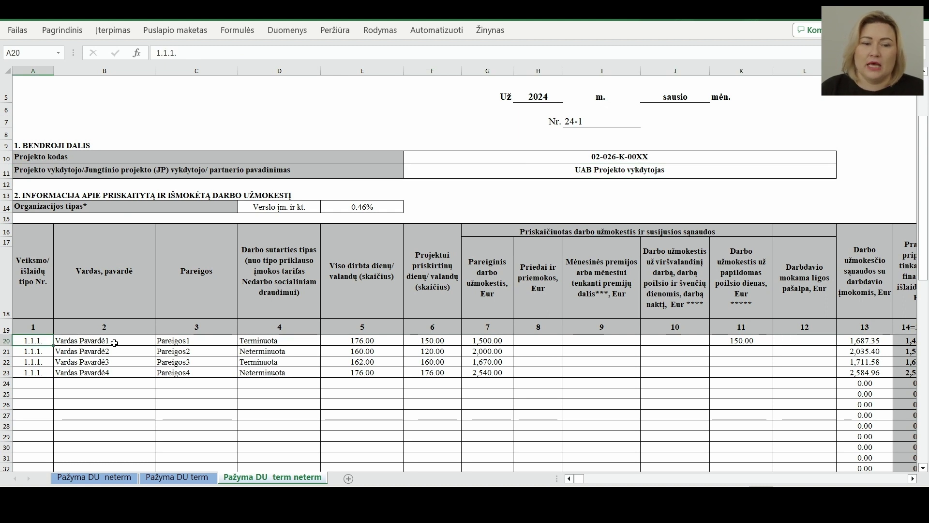
drag(113, 339, 111, 373)
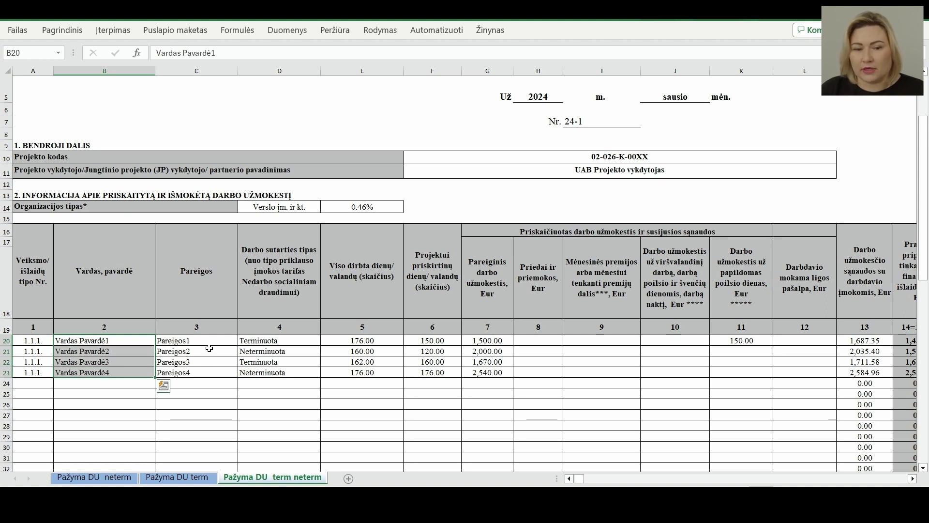
drag(205, 340, 201, 372)
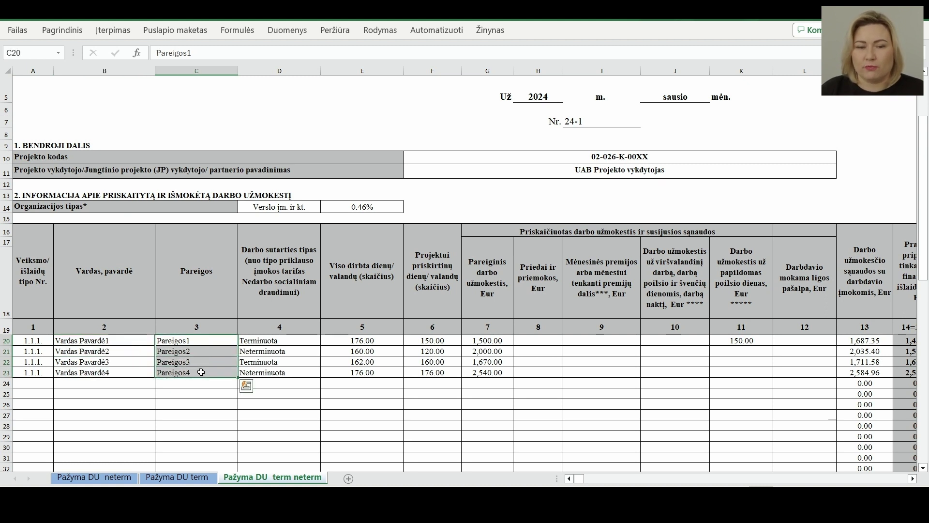
scroll(226, 390, right, 3)
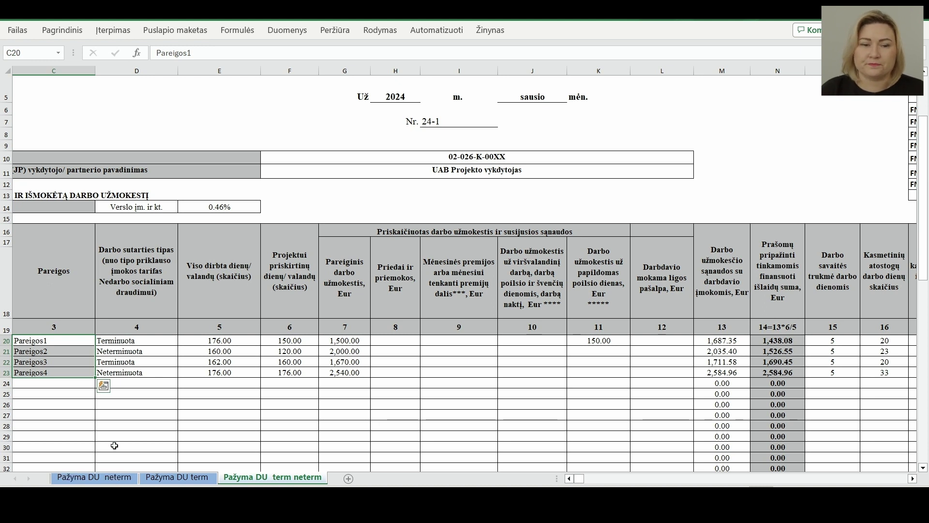
drag(127, 338, 123, 372)
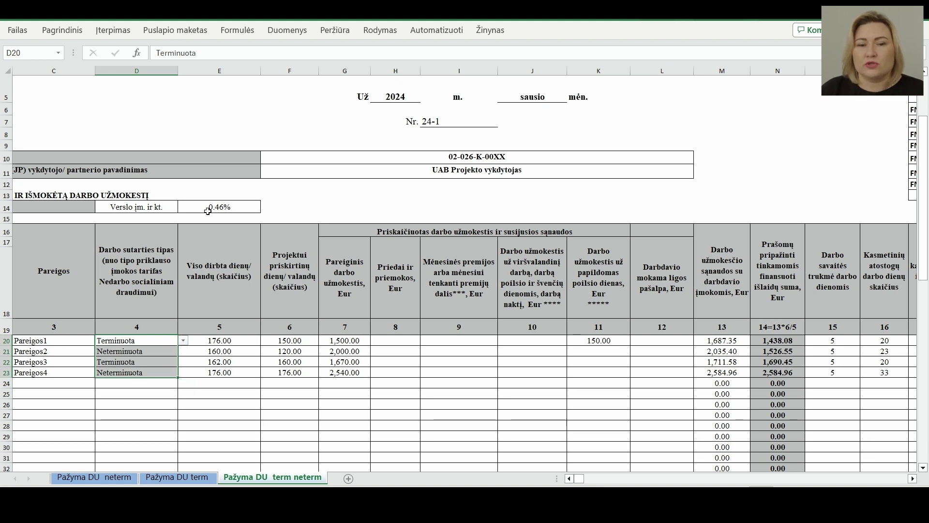
Inspect the available organization types in section 2 and the formula of the contribution rate beside them.
click(152, 204)
click(184, 209)
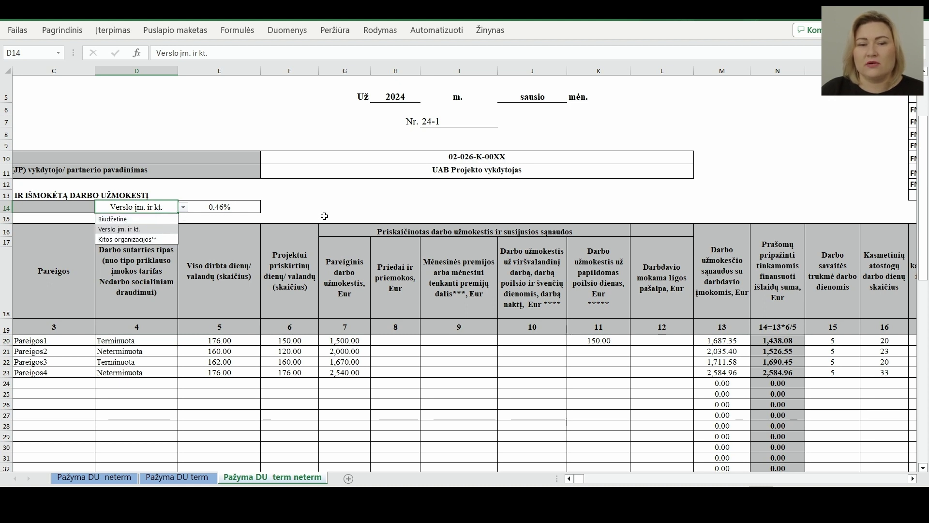
click(296, 194)
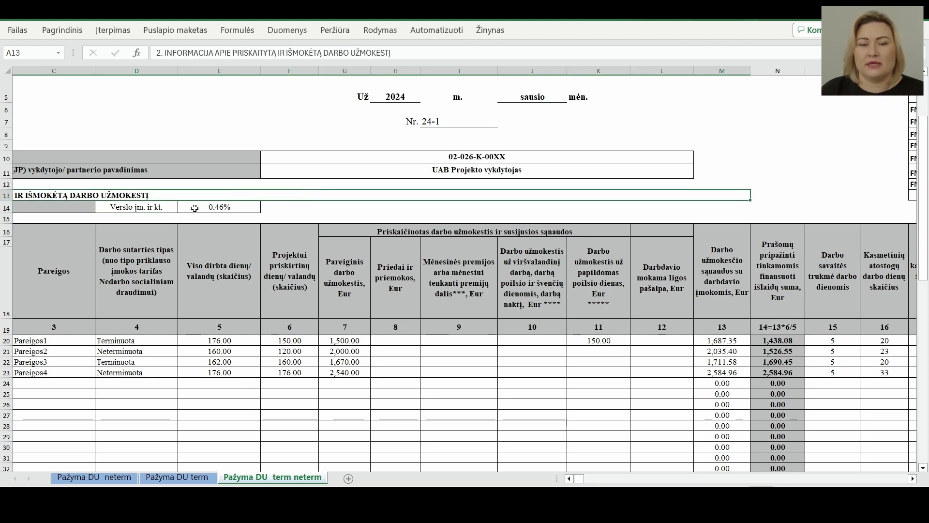
click(192, 210)
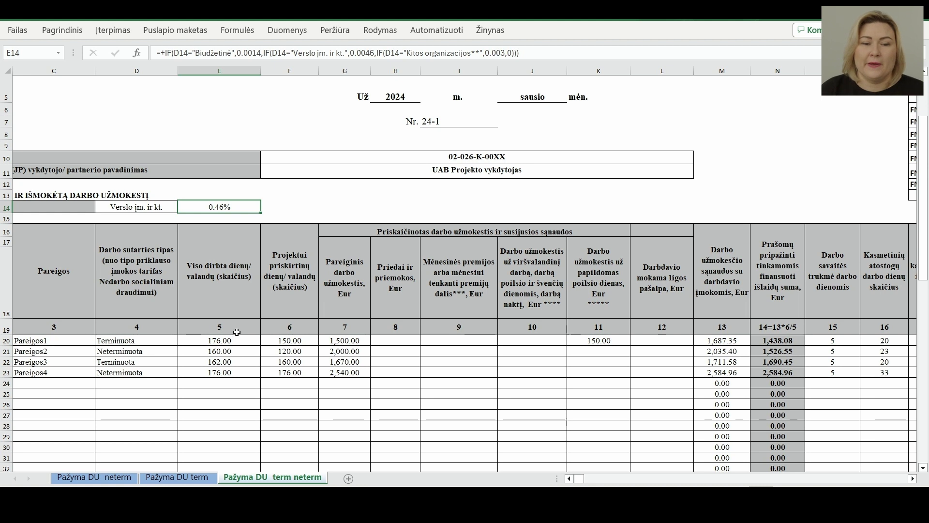
Examine the employees' total worked hours and the hours assigned to the project in columns 5 and 6.
drag(233, 343, 234, 371)
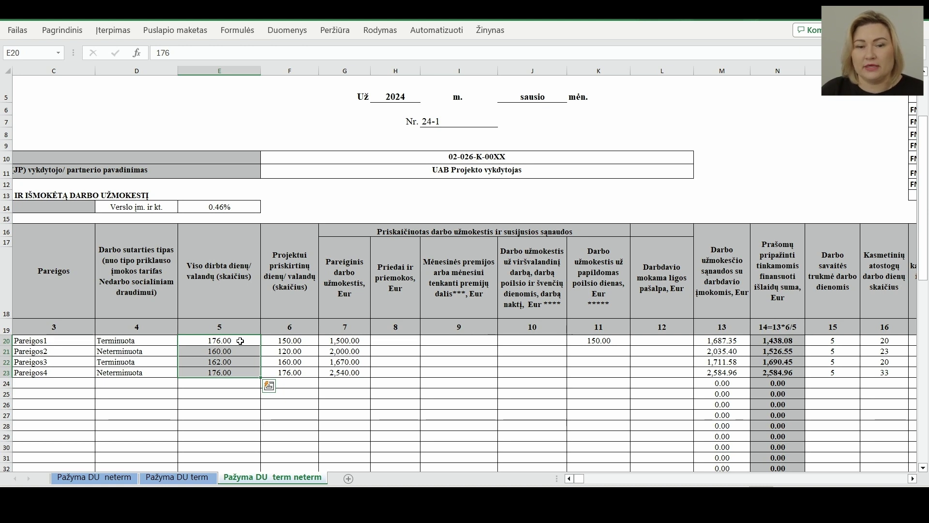
click(240, 341)
click(274, 343)
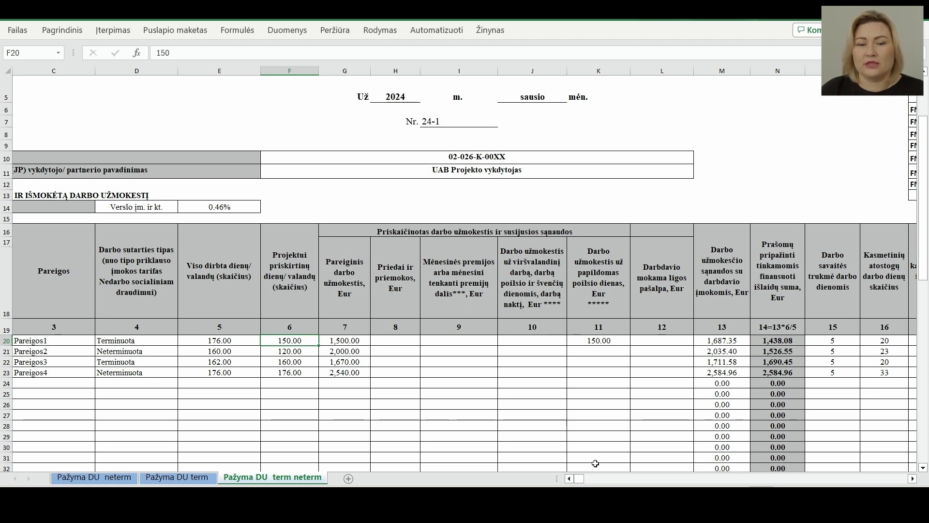
Review the accrued pay columns 7 to 12, from base salary, bonuses and overtime to additional rest days and employer-paid sick benefit.
click(356, 341)
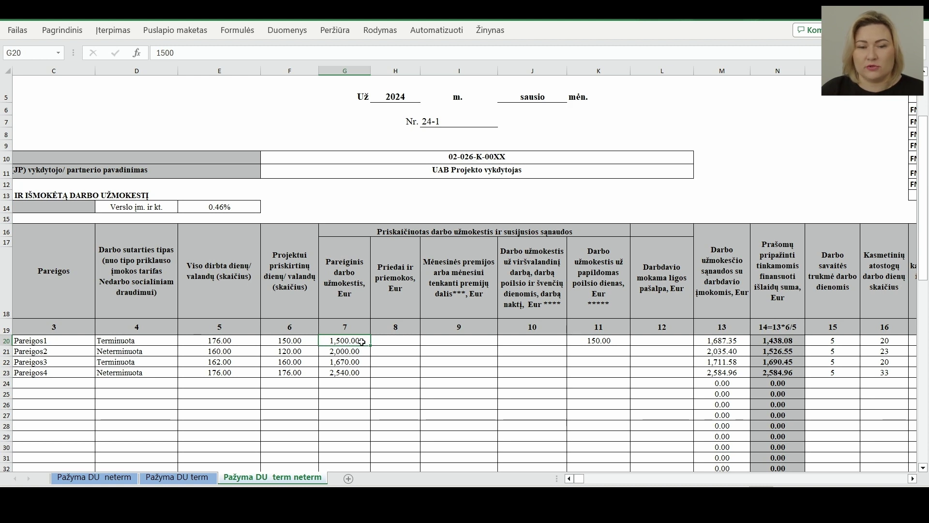
drag(359, 341, 348, 378)
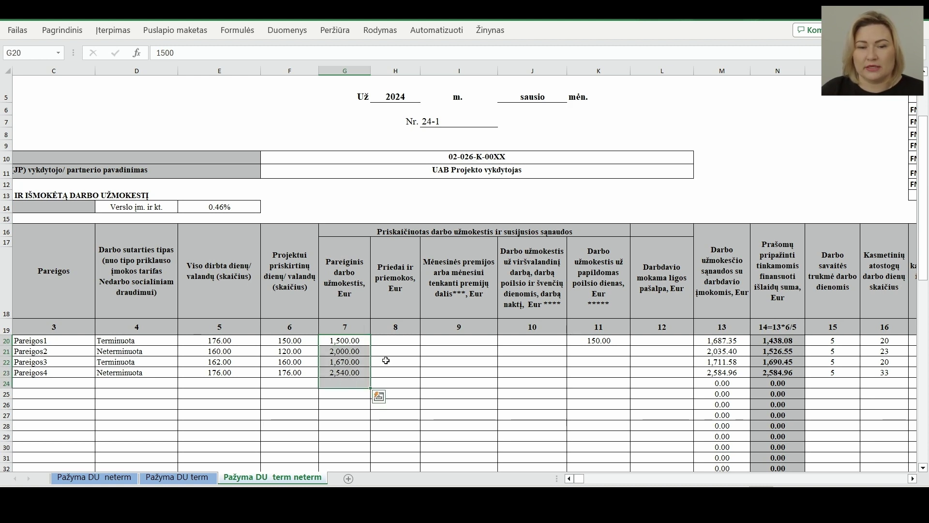
drag(396, 345, 457, 382)
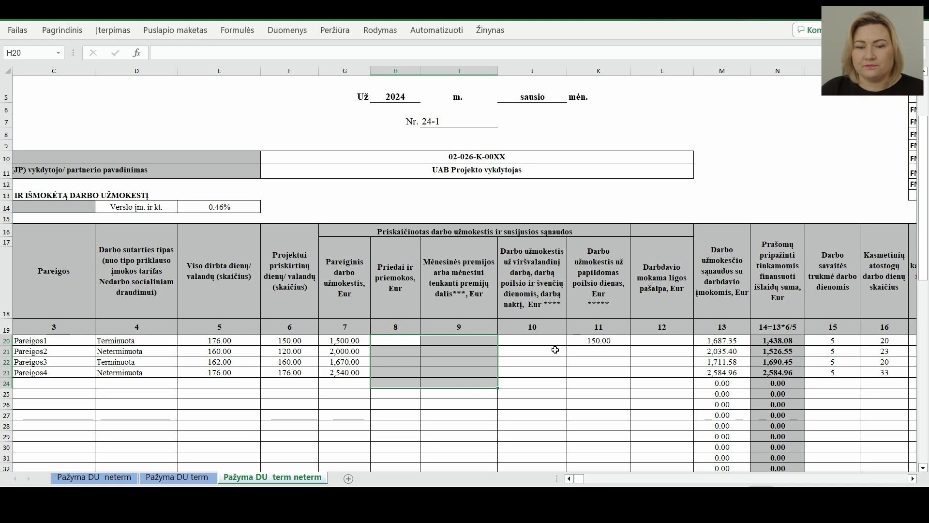
drag(550, 342, 543, 372)
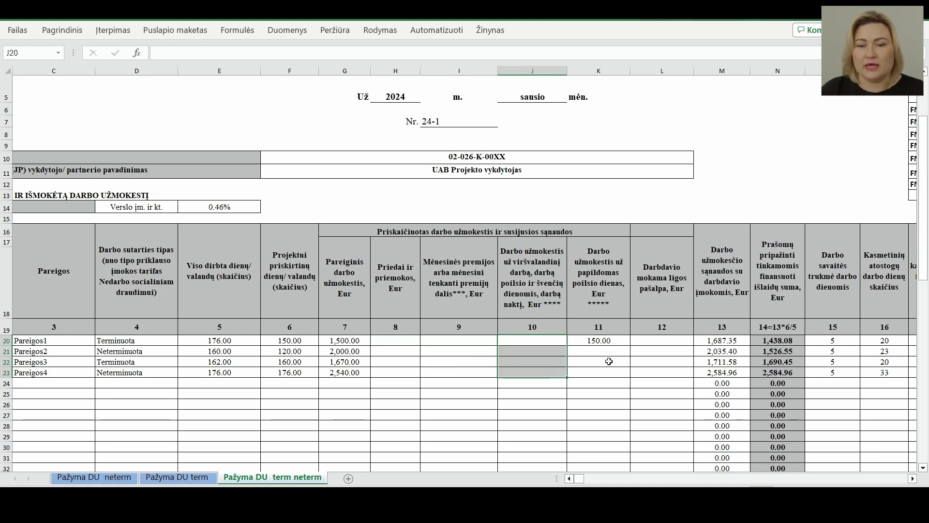
drag(599, 340, 593, 367)
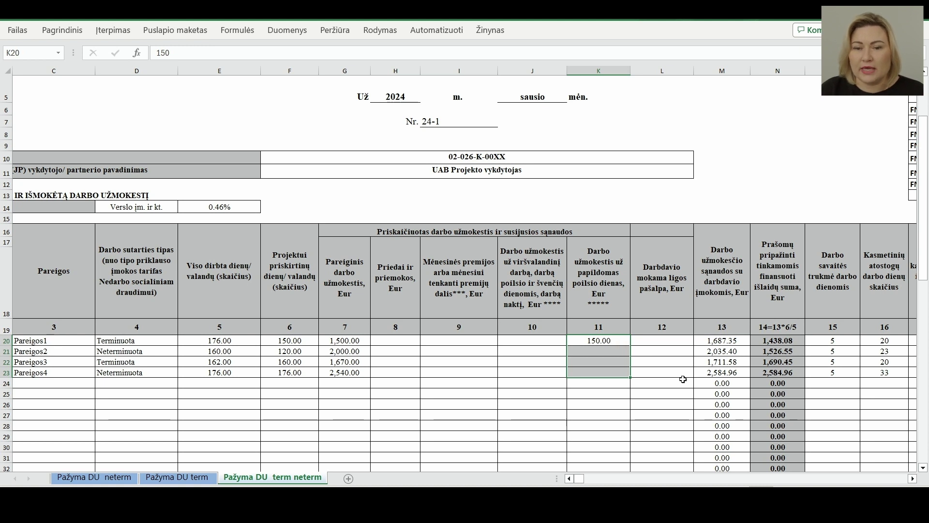
drag(657, 344, 637, 378)
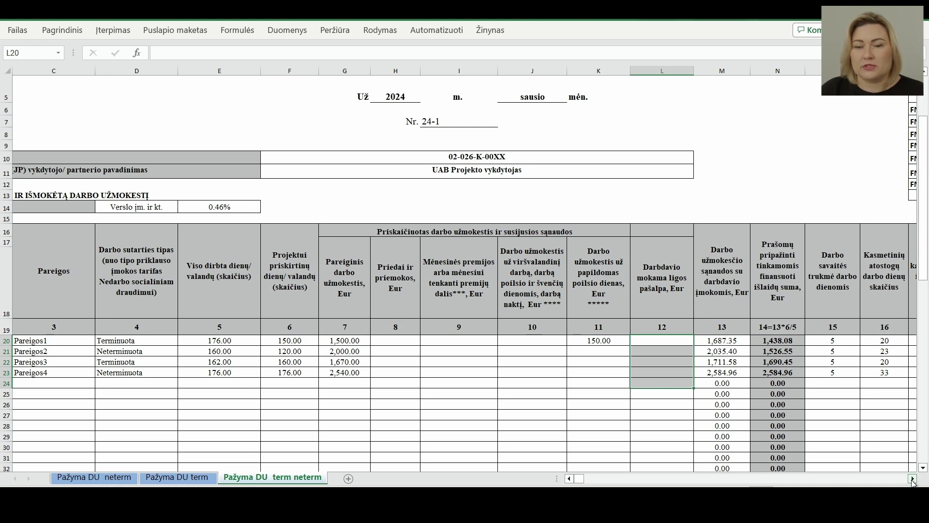
Inspect the first employee's formulas for wage costs with employer contributions and for the eligible expense amount requested.
click(912, 478)
click(912, 478)
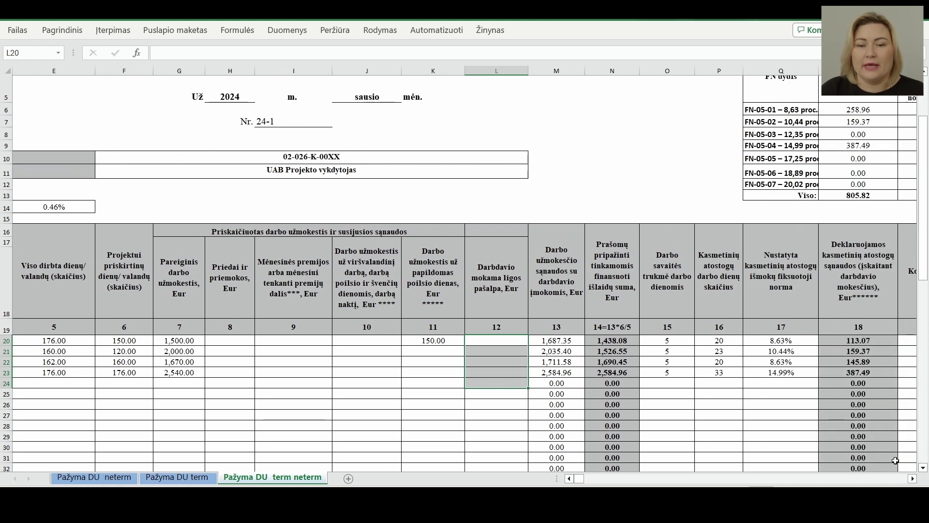
click(564, 343)
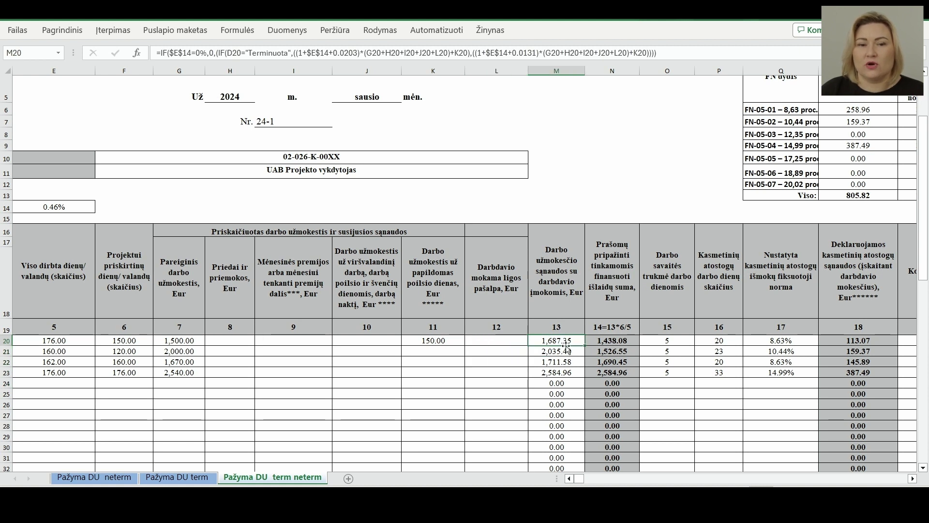
click(615, 342)
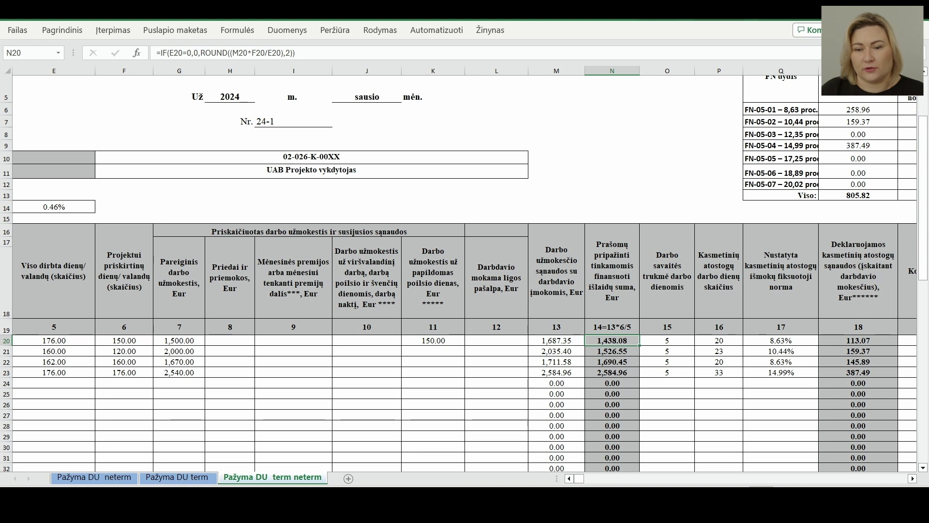
Examine the first employee's work week length, annual leave days and fixed leave rate formula, plus the FN rate summary table.
click(913, 478)
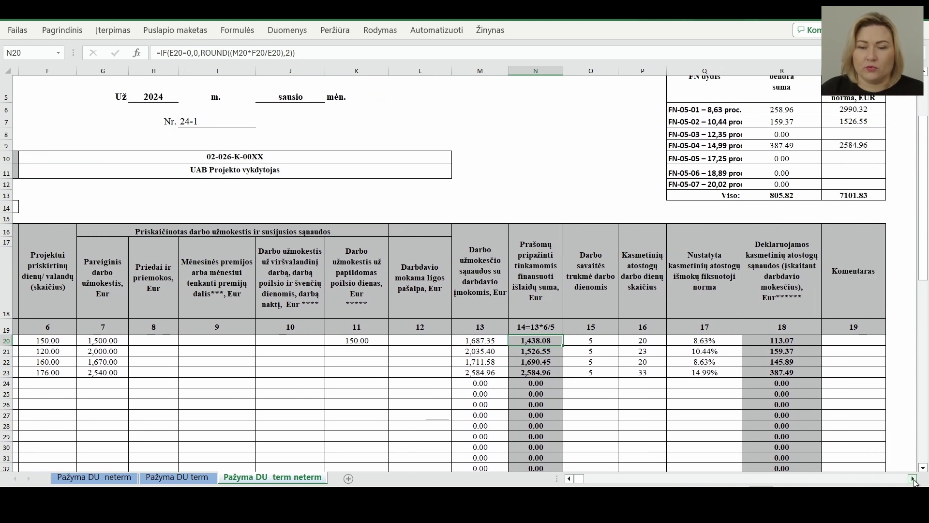
click(913, 478)
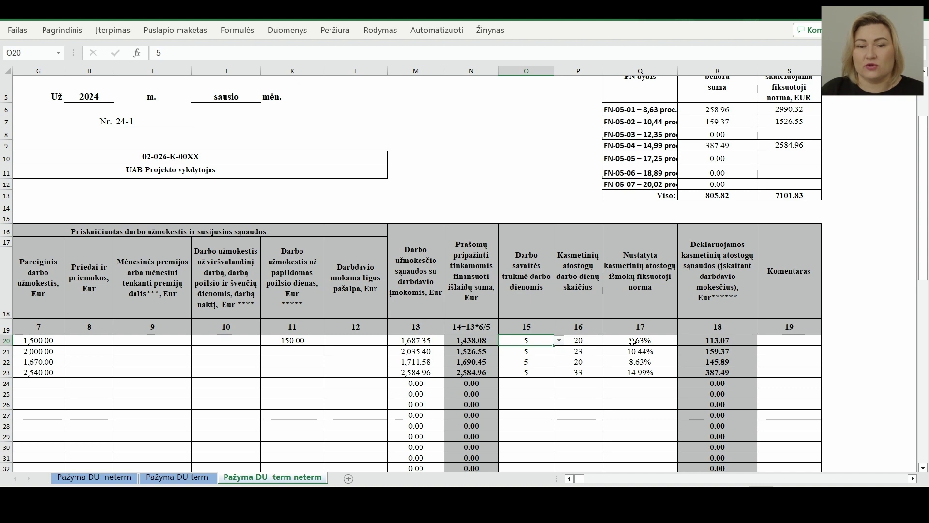
click(585, 340)
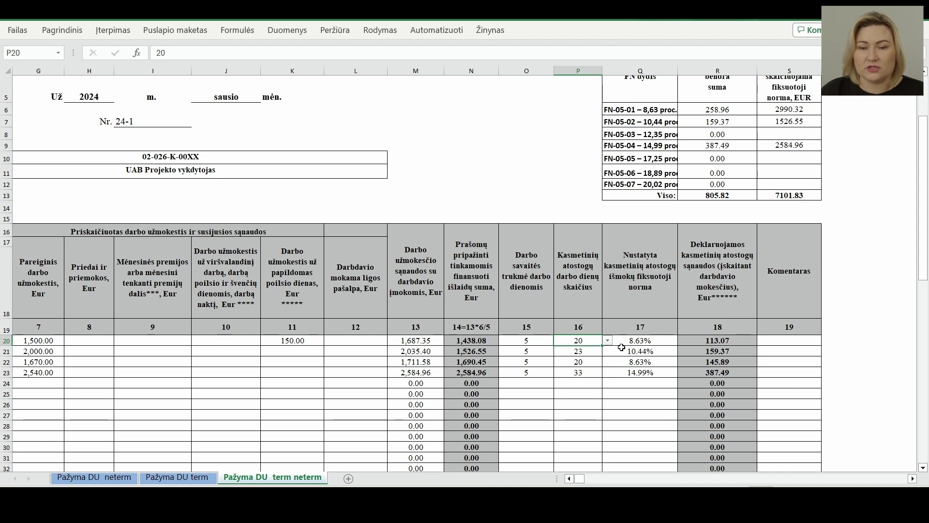
click(651, 344)
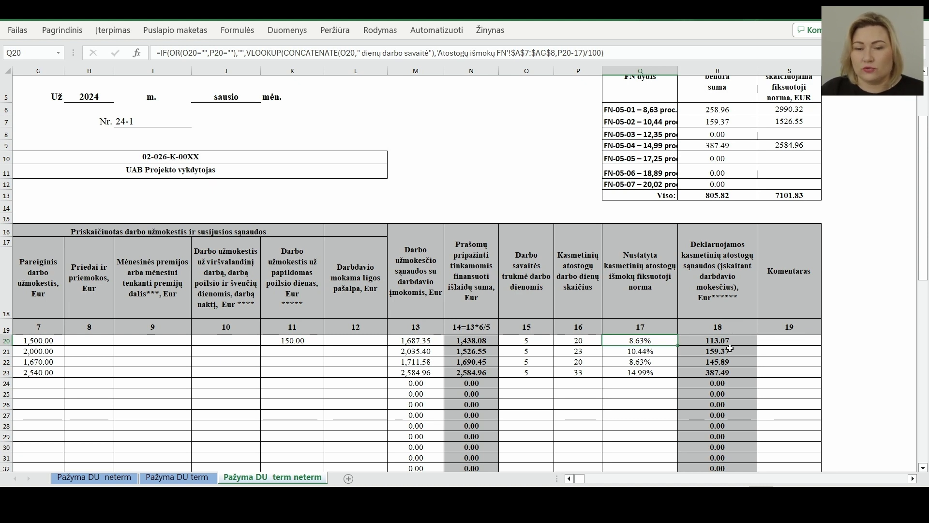
scroll(765, 242, up, 1)
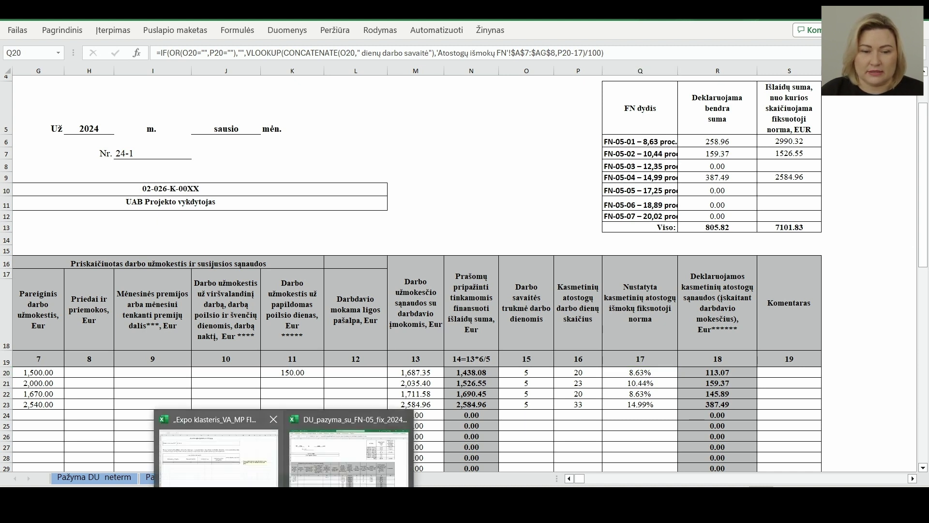
Switch to the Expo klasteris workbook and inspect the requested advance amount on the AMP forma_PVZ sheet.
click(225, 476)
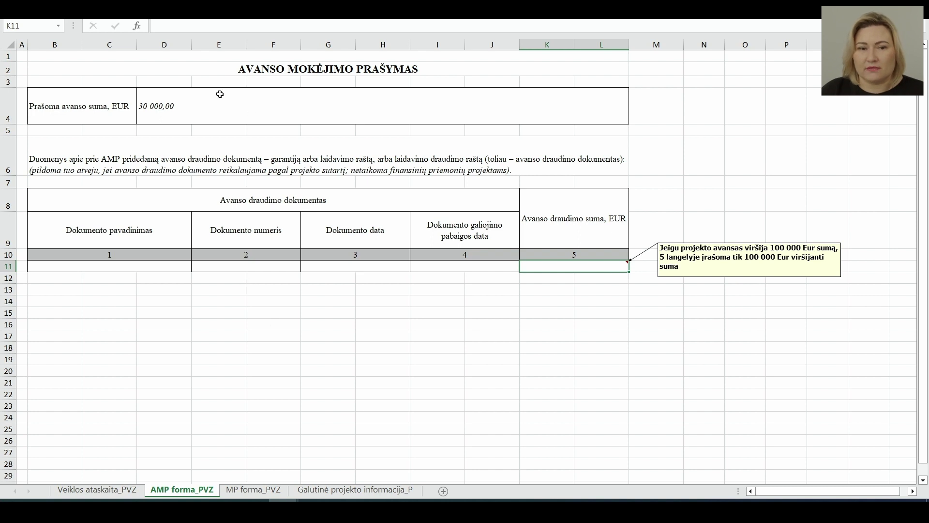
click(193, 100)
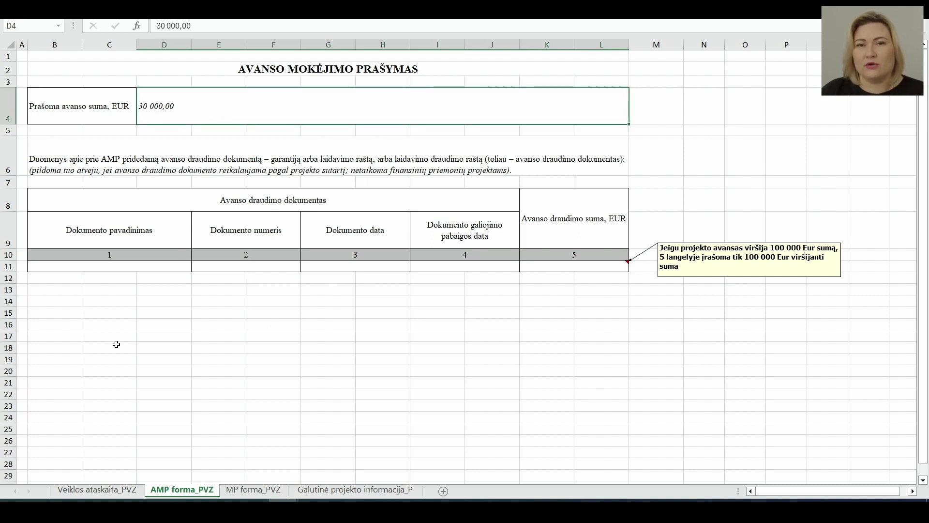
Check the advance insurance document row, and open the MP forma_PVZ sheet at its list of requested eligible expenses.
drag(150, 265, 556, 271)
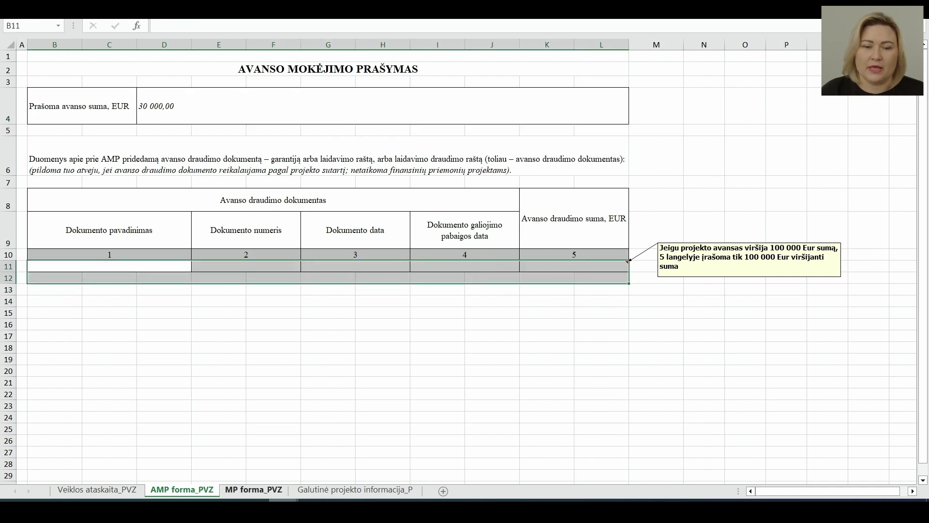
click(263, 488)
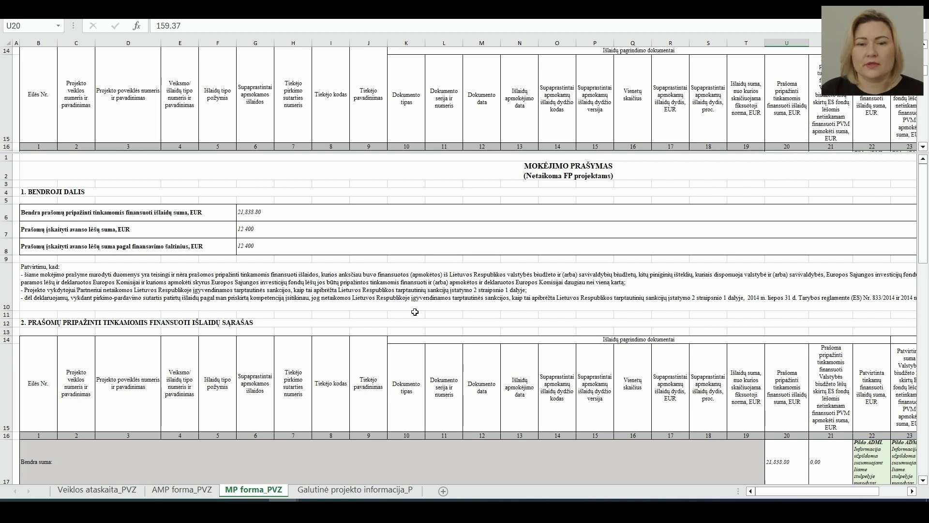
scroll(408, 315, down, 3)
scroll(407, 316, down, 2)
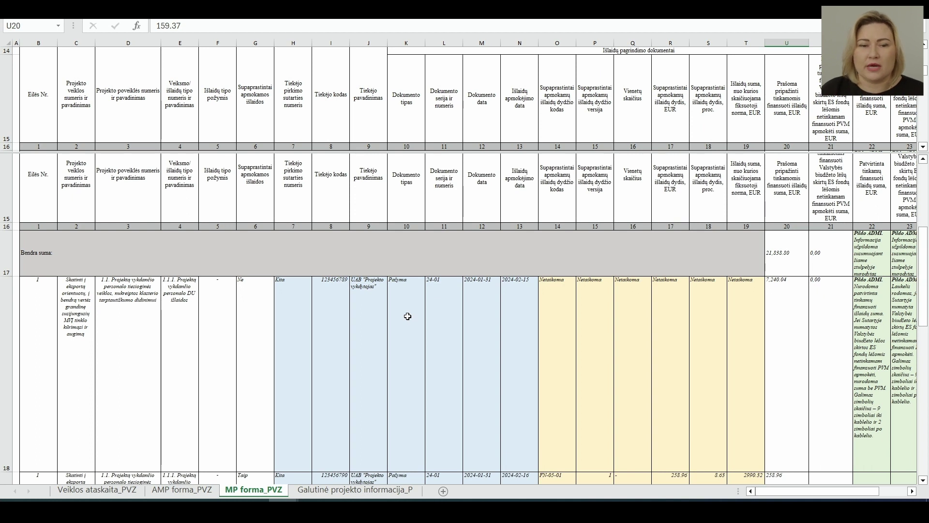
Examine columns 1 to 6 of the first expense row, from activity and expense type to the simplified cost indicator.
drag(39, 305, 244, 307)
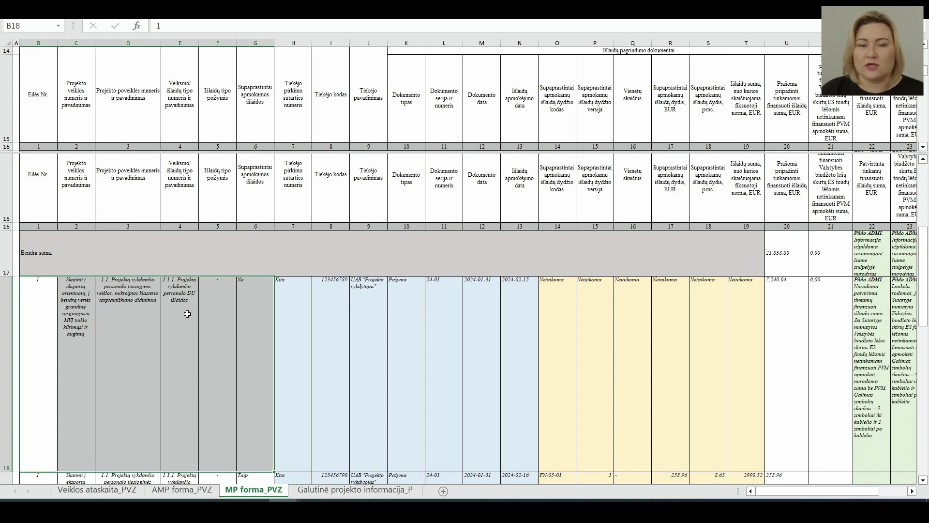
click(254, 325)
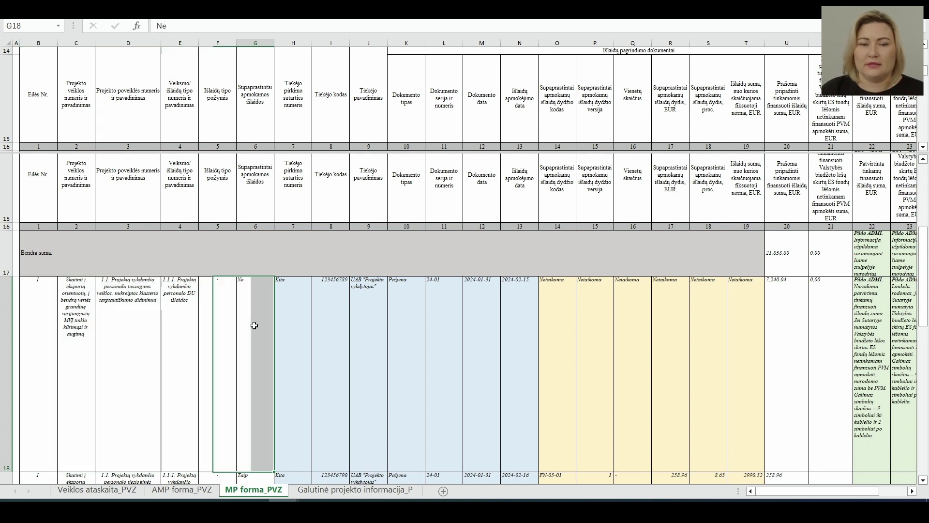
scroll(255, 323, down, 1)
scroll(256, 323, down, 1)
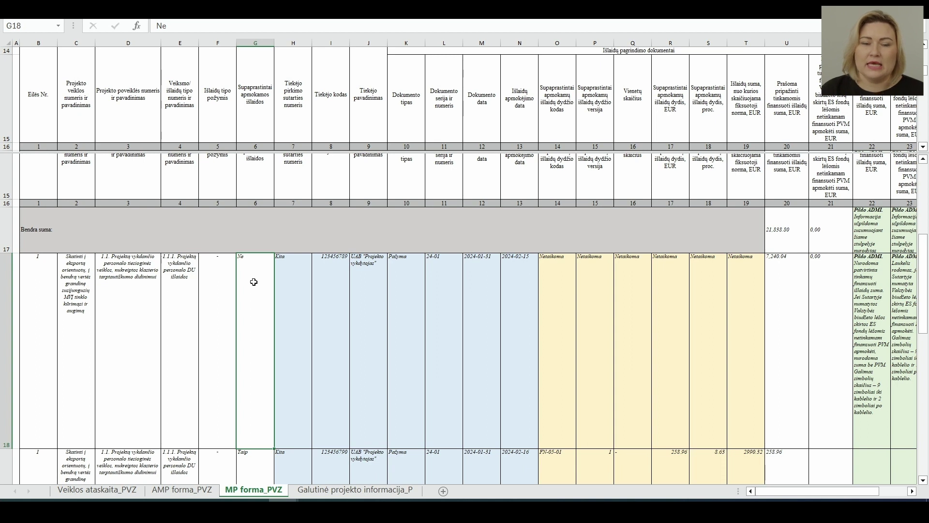
drag(45, 277, 753, 321)
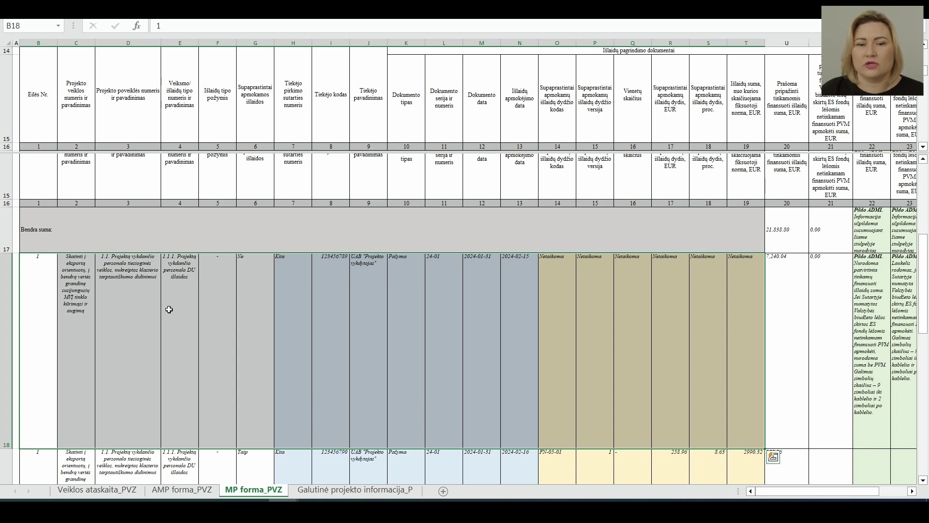
click(271, 298)
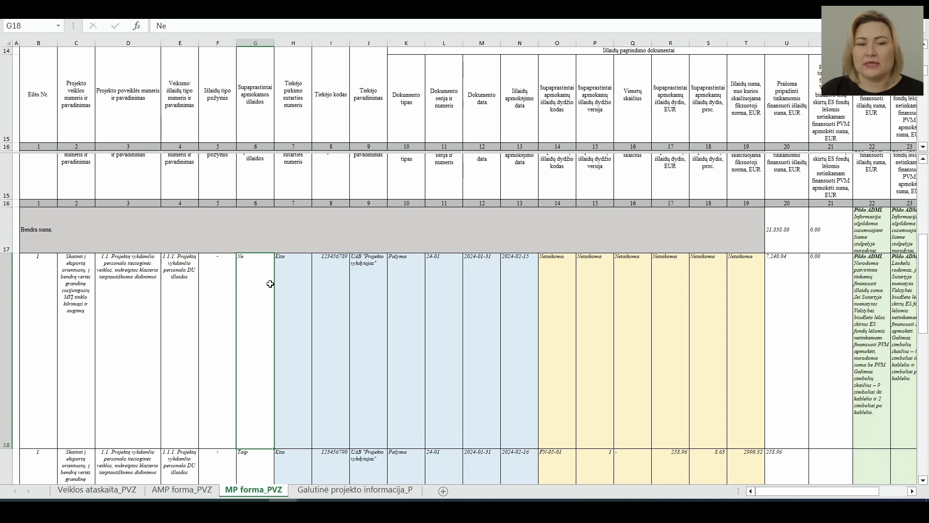
Examine columns 7 to 19 of the first expense row, covering contract, supplier, supporting document, dates and simplified cost details.
click(296, 284)
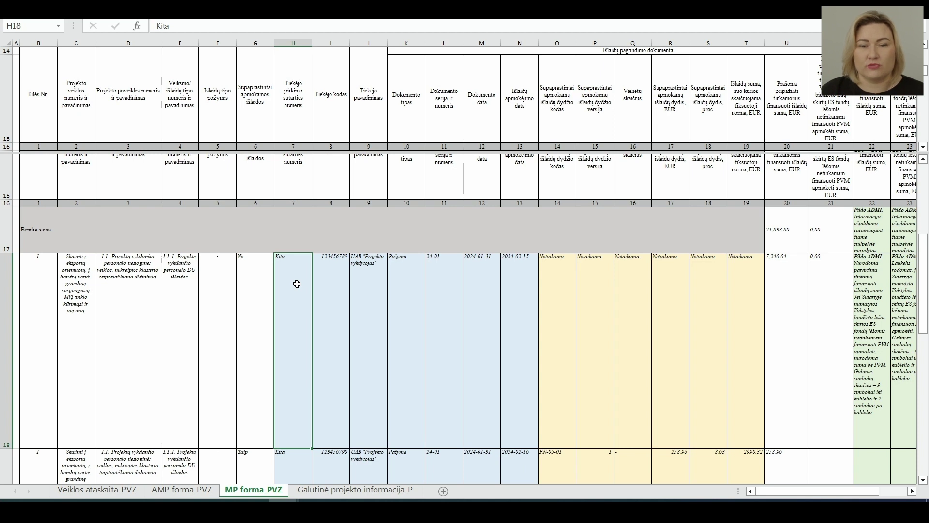
click(329, 290)
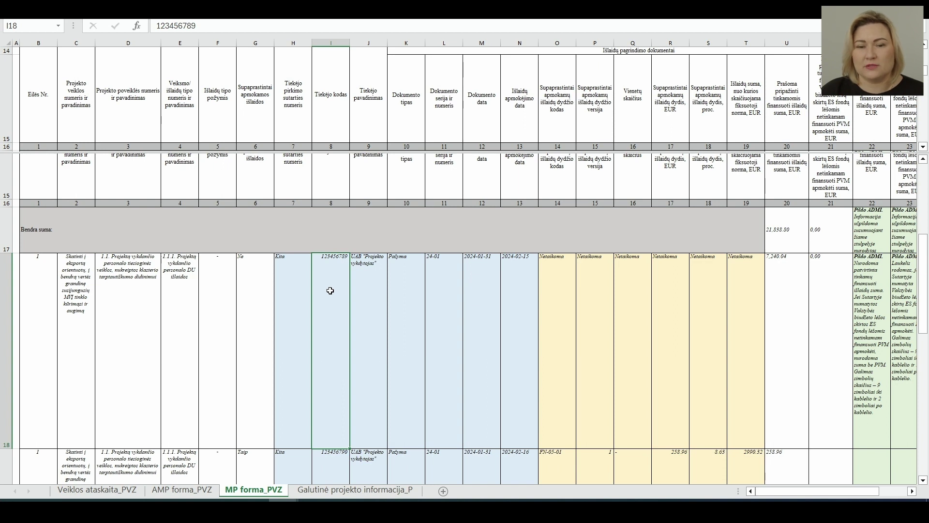
click(358, 295)
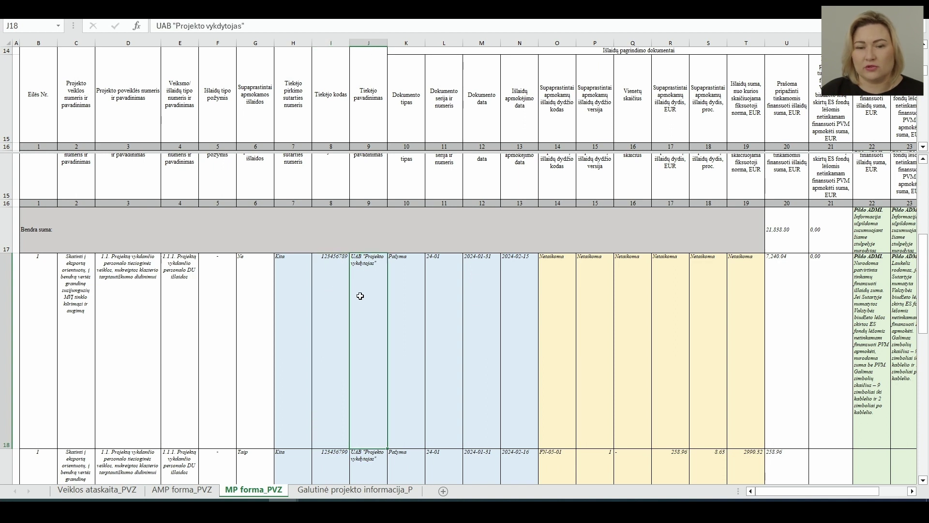
click(409, 301)
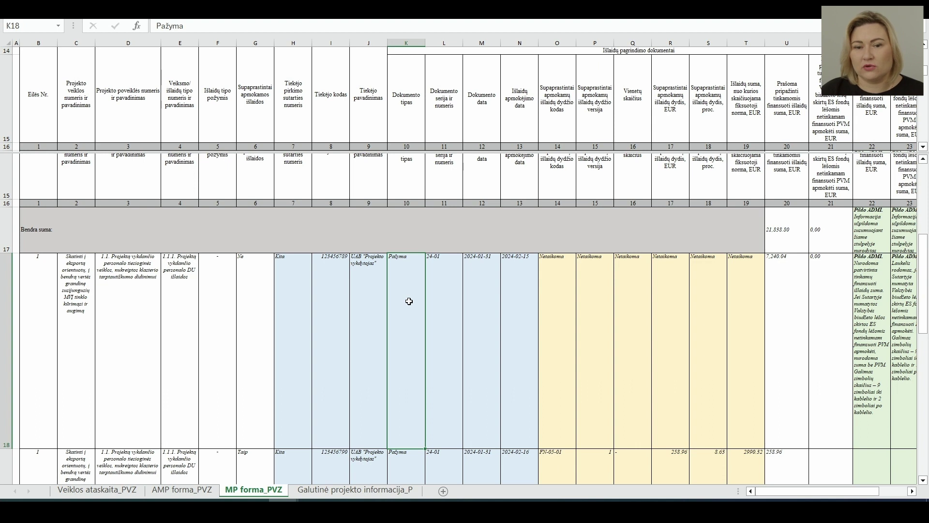
click(446, 302)
click(476, 306)
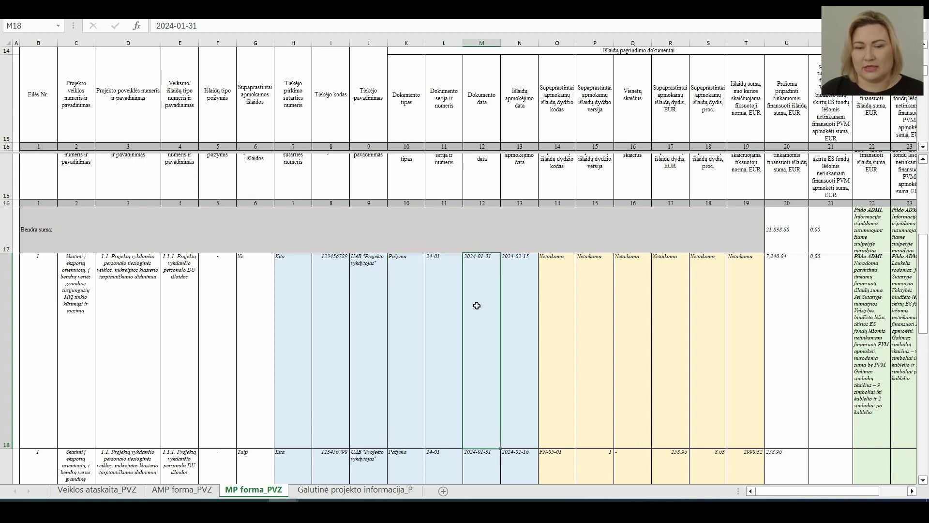
click(517, 314)
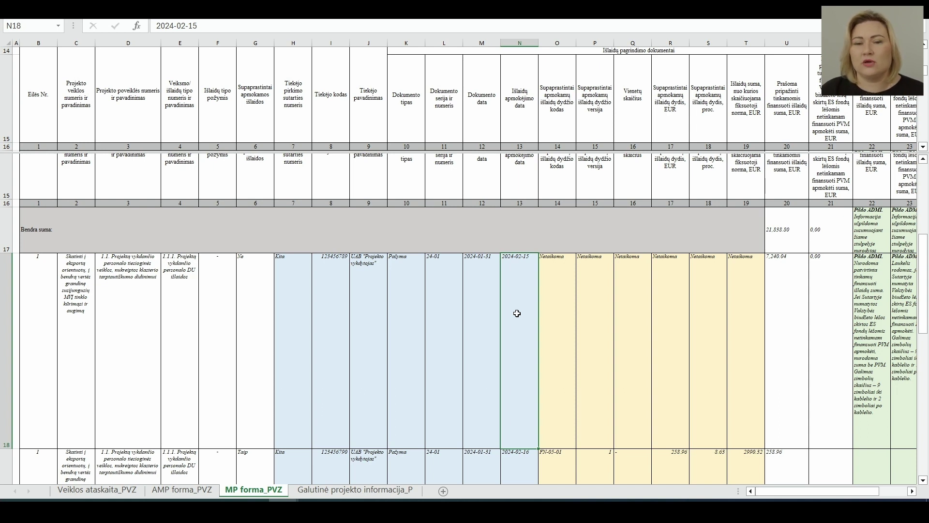
drag(539, 308, 752, 316)
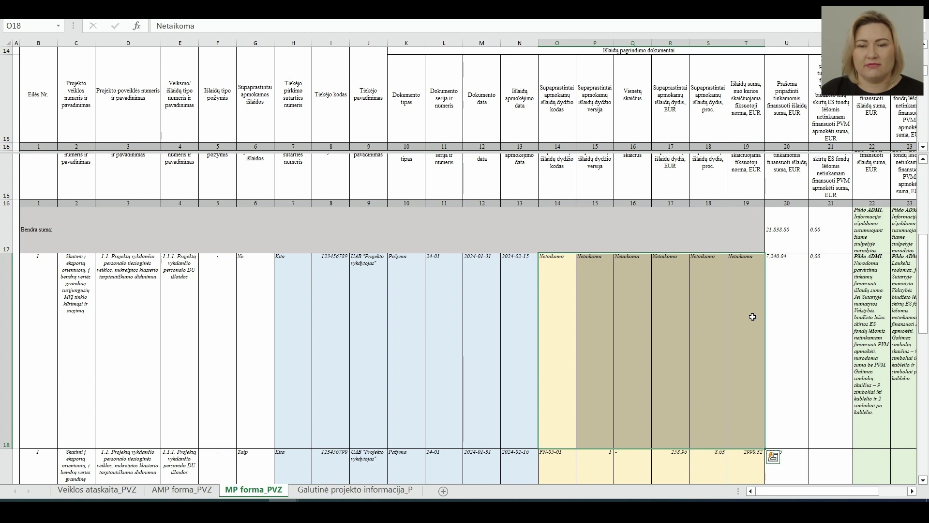
Compare the first row's requested eligible amount with the column 14 total in the DU_pazyma payroll certificate, and return to the payment request.
click(798, 310)
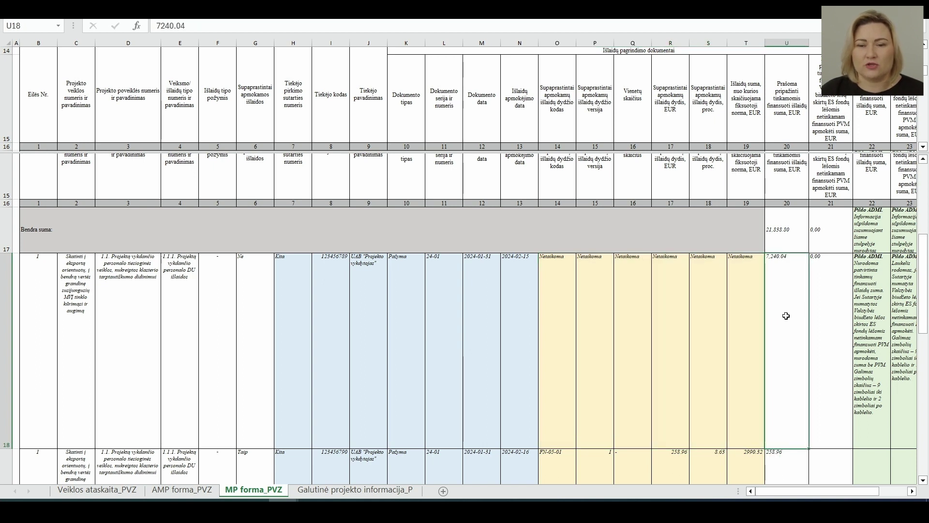
click(284, 503)
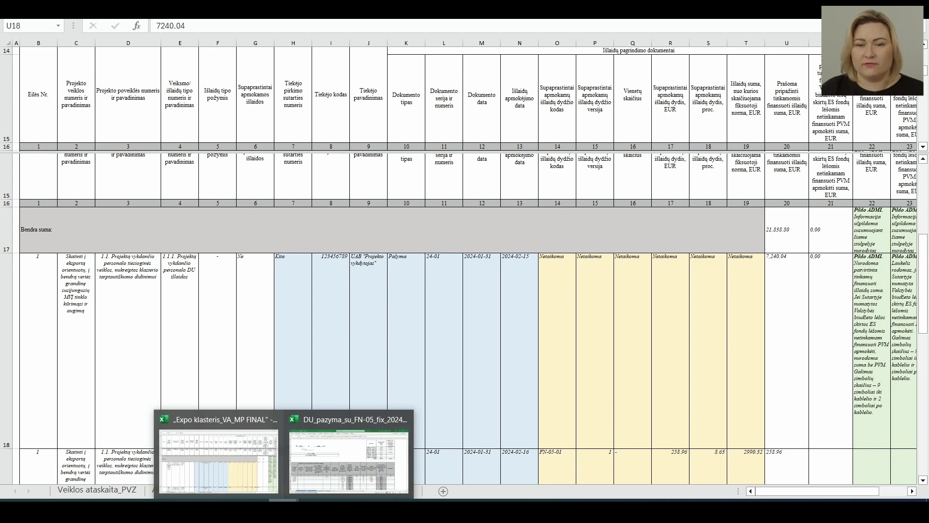
click(329, 457)
scroll(538, 386, down, 5)
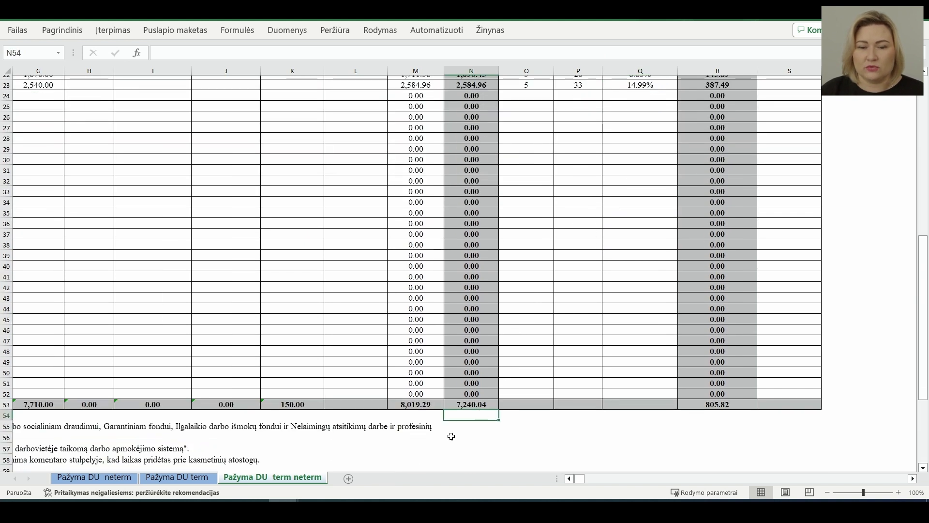
click(475, 405)
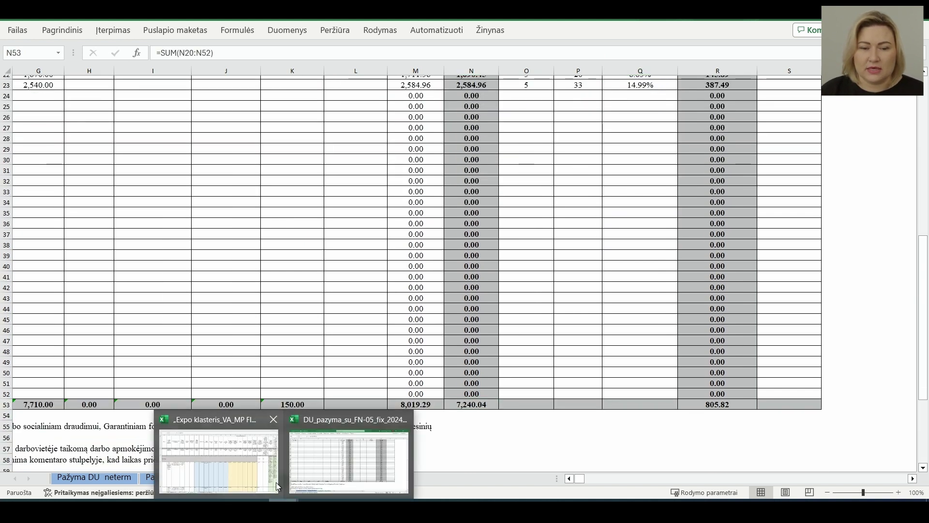
click(250, 467)
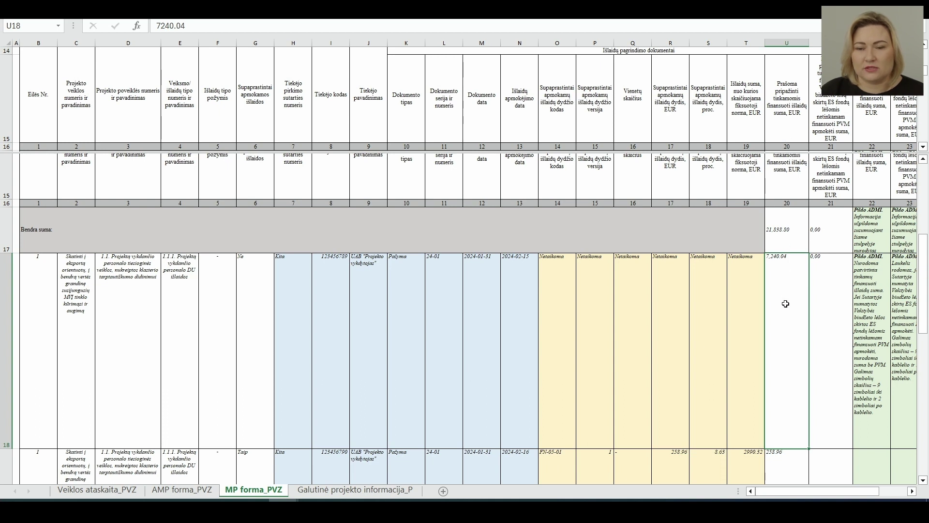
Examine columns 1 to 13 of the first fixed-rate annual leave row, including its simplified cost indicator and supporting document details.
scroll(785, 310, down, 3)
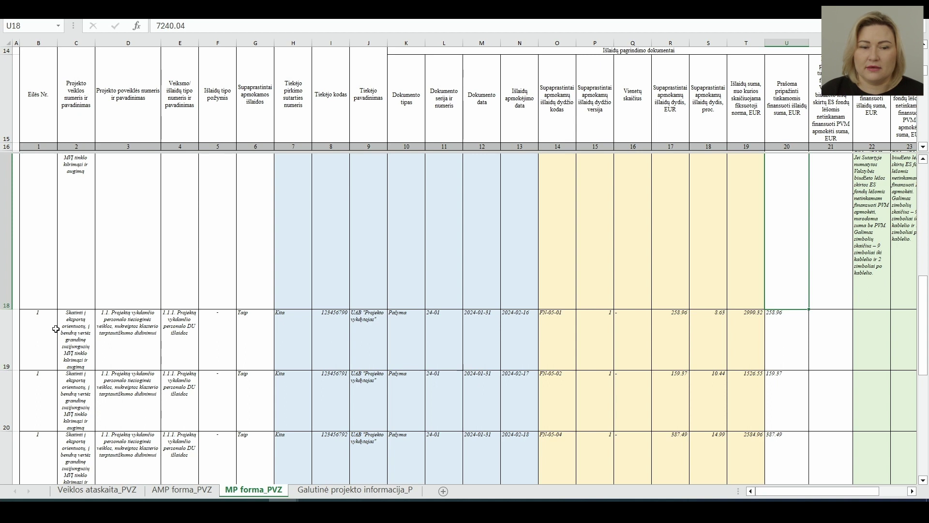
drag(48, 328, 207, 339)
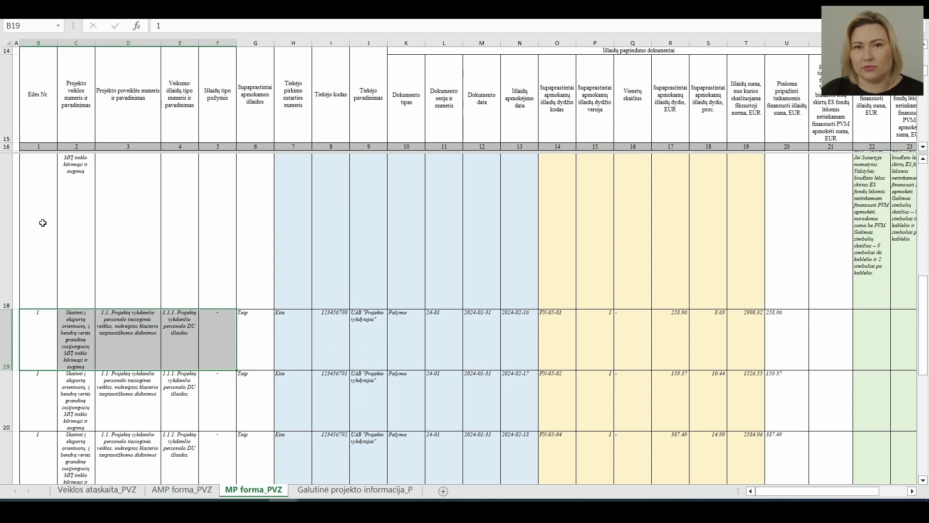
click(250, 325)
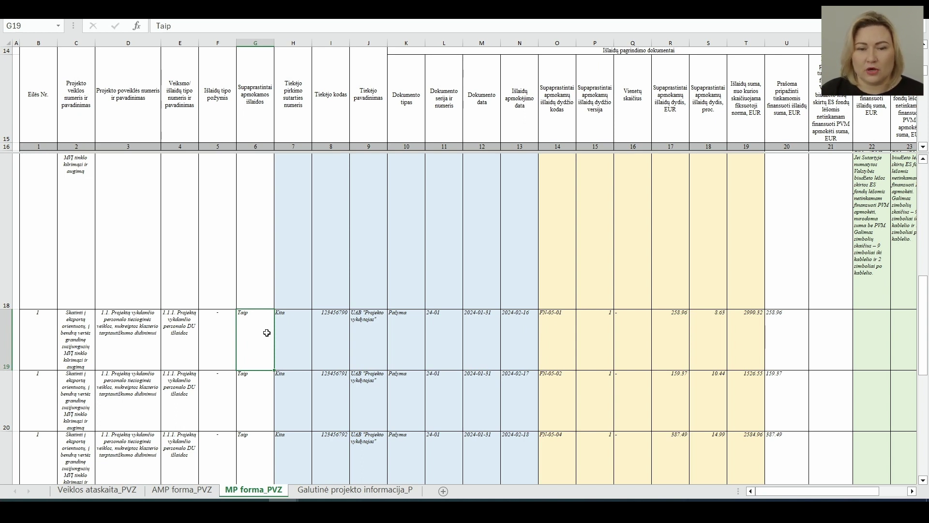
click(287, 337)
drag(287, 338, 509, 356)
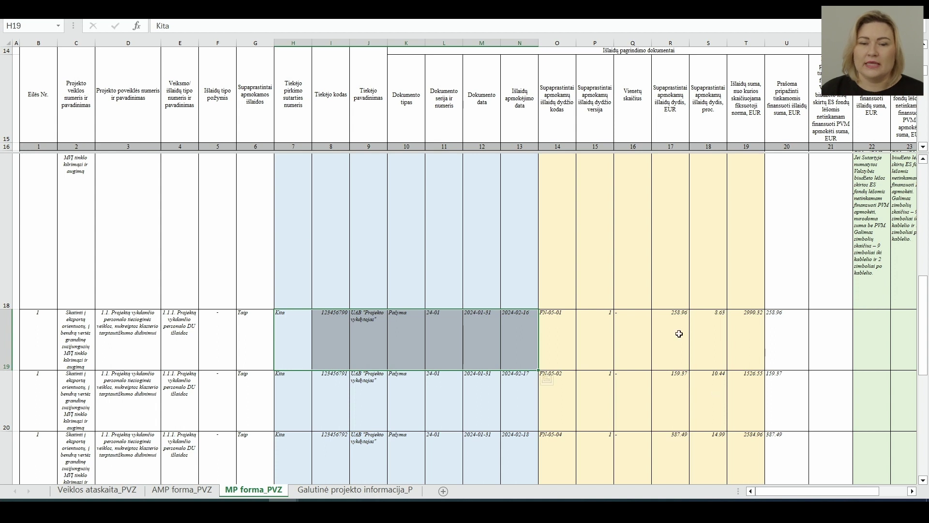
Compare row 19's simplified cost code with the FN-05-01 entry in the payroll certificate's rate table, and return to the payment request.
click(552, 325)
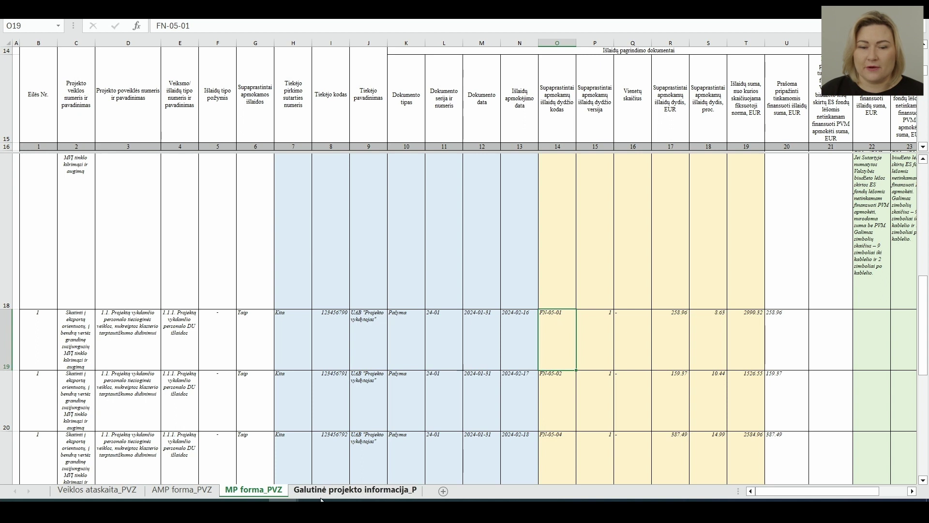
mouse_move(286, 501)
click(348, 466)
scroll(660, 437, up, 7)
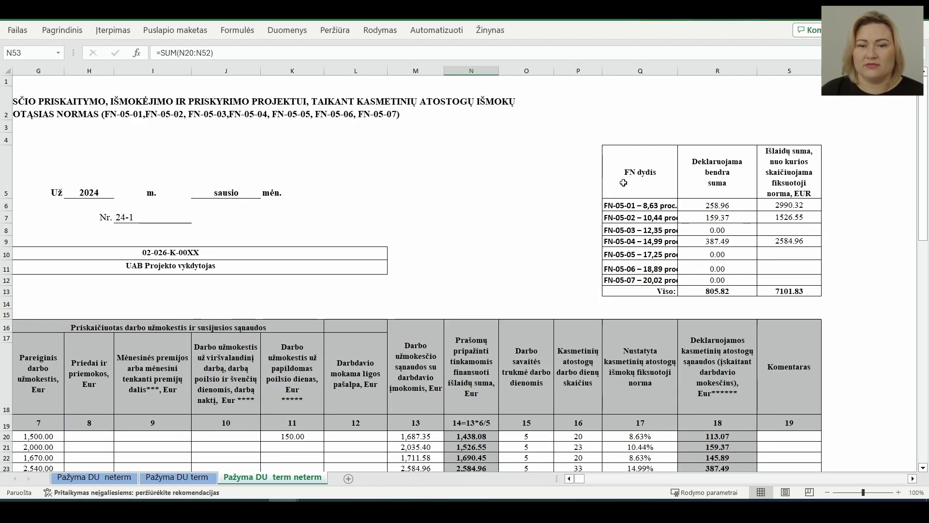
click(627, 206)
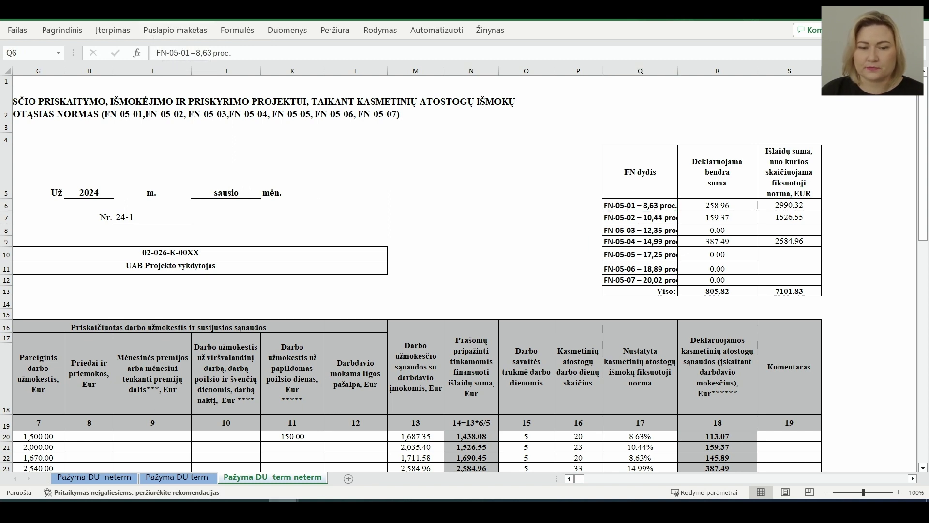
mouse_move(335, 499)
click(256, 467)
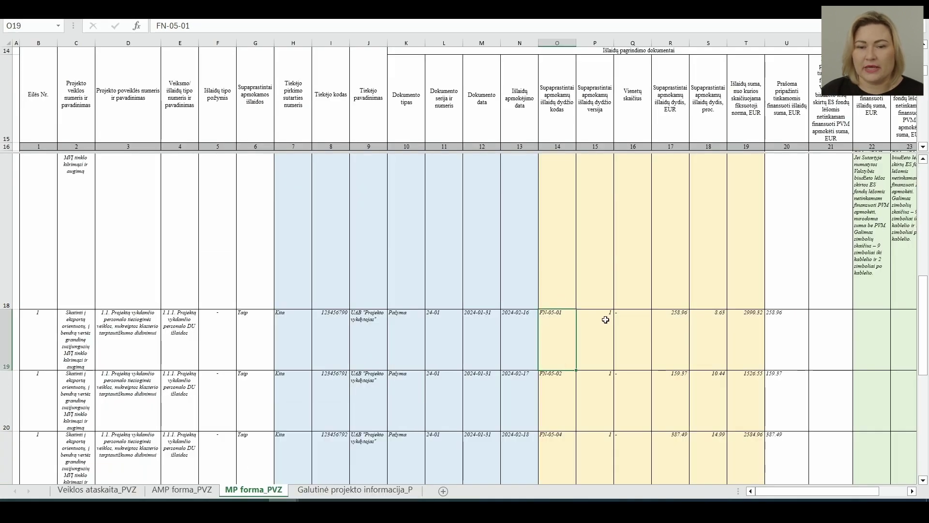
Examine row 19's simplified cost version, unit count and EUR amount against the payroll certificate's rate table.
click(593, 335)
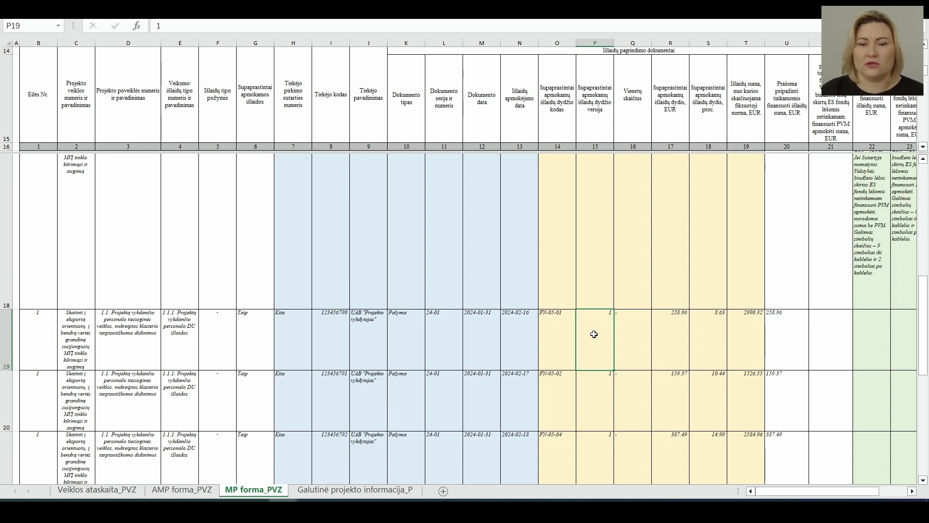
click(635, 343)
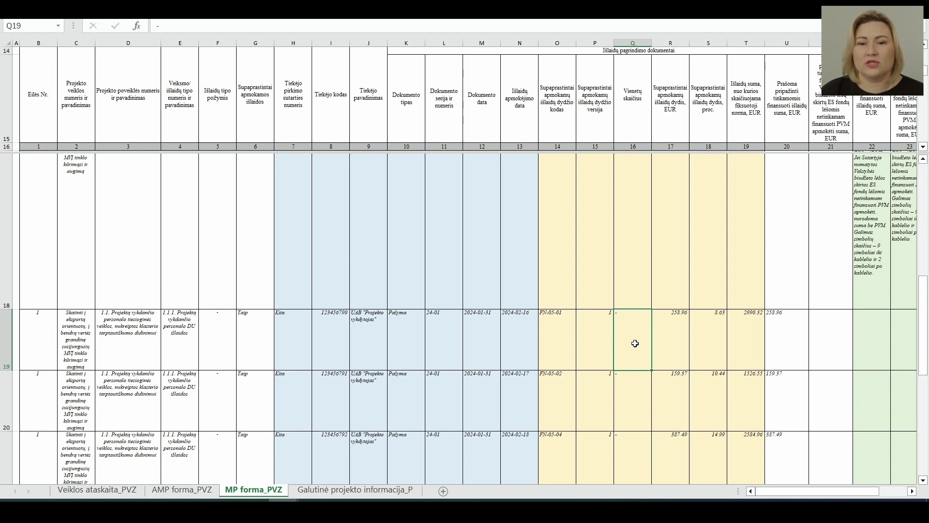
click(682, 333)
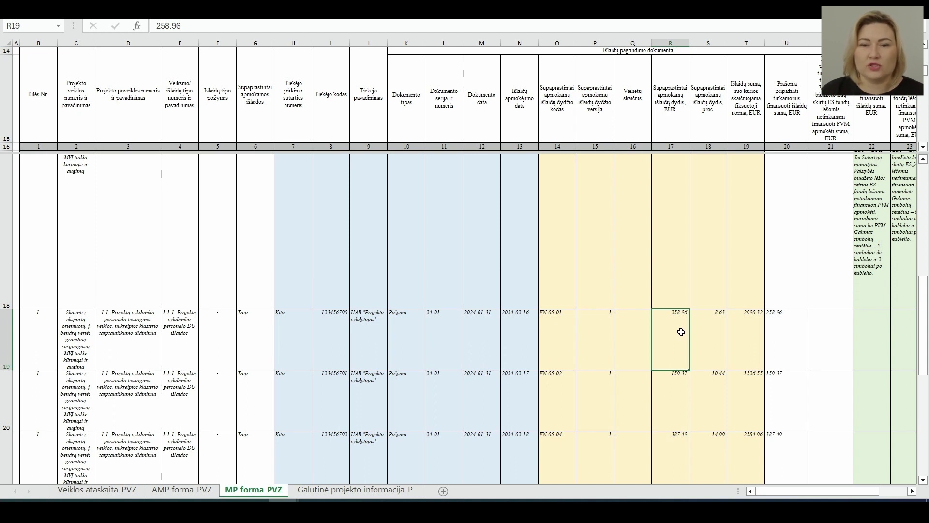
mouse_move(284, 503)
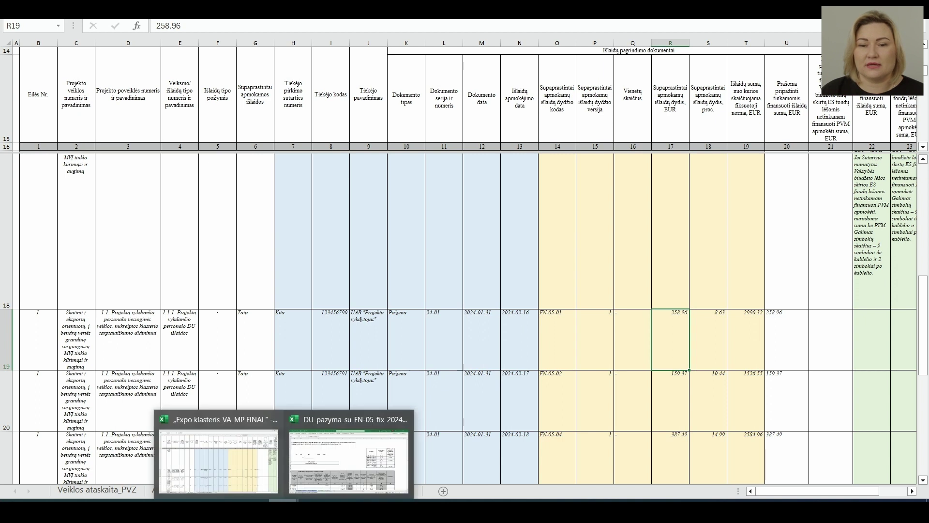
click(324, 450)
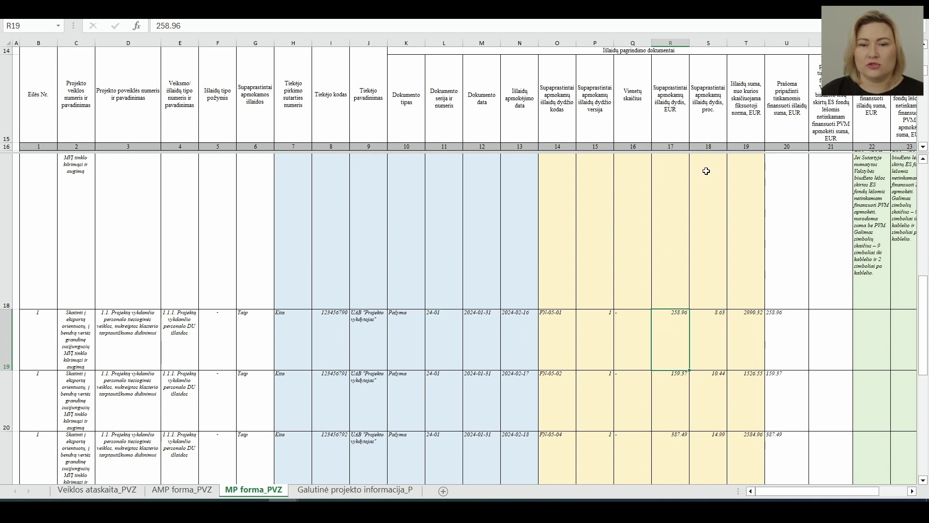
Check row 19's simplified cost percentage against the fixed rate listed in the payroll certificate.
click(710, 359)
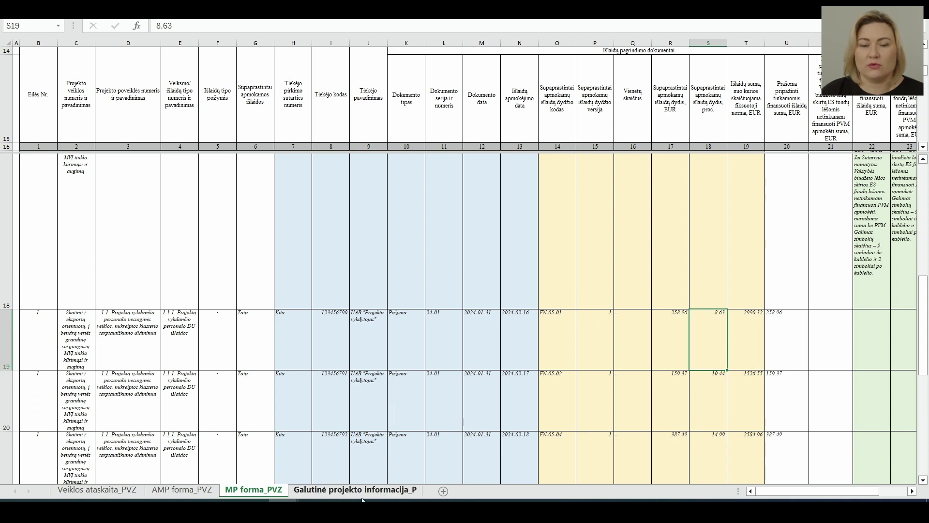
click(284, 510)
click(318, 472)
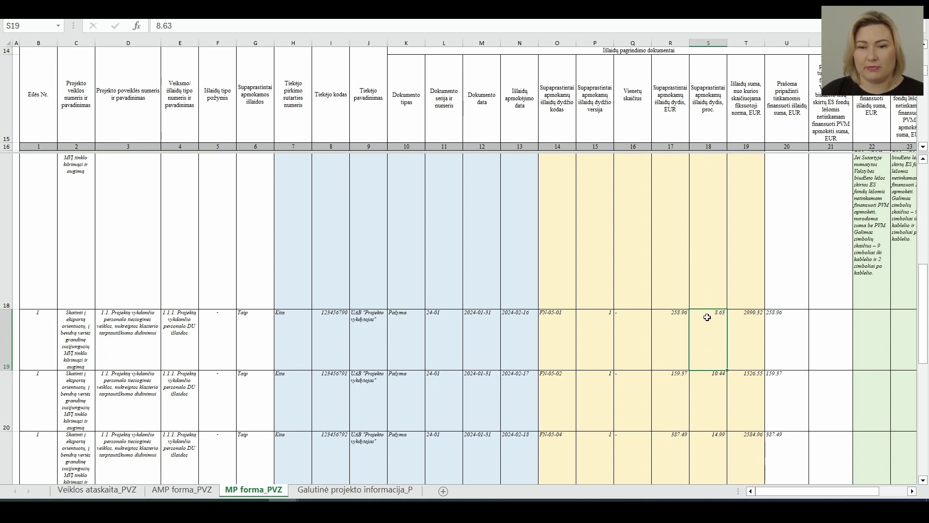
Check row 19's fixed-rate base amount against the payroll certificate, and examine its requested eligible expense amount.
click(752, 328)
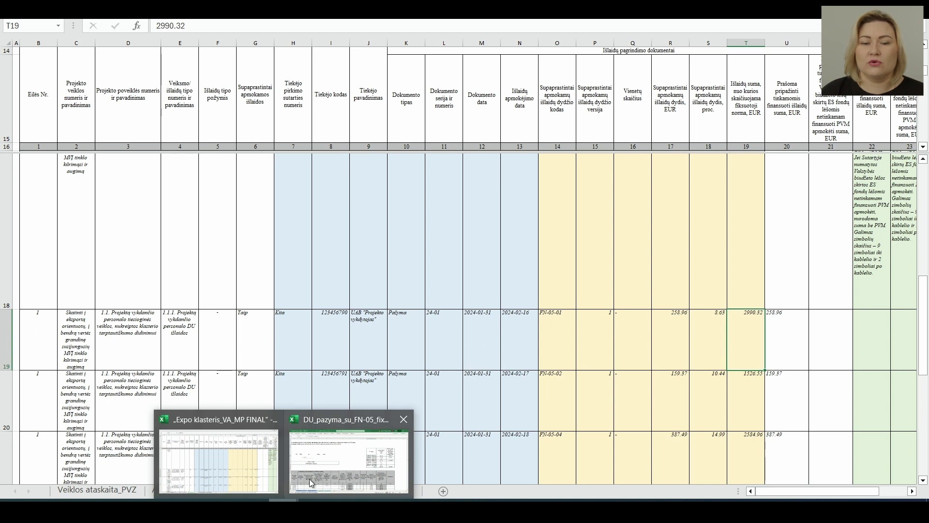
click(309, 476)
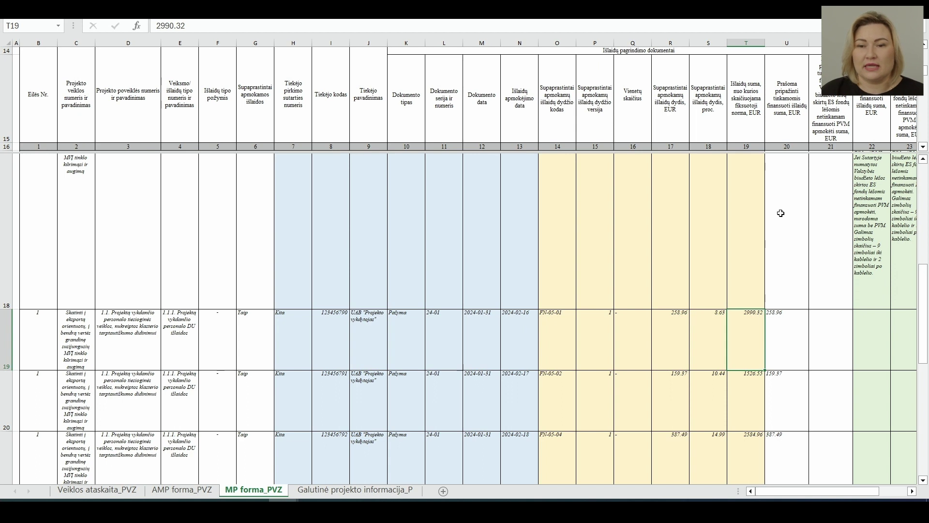
click(784, 352)
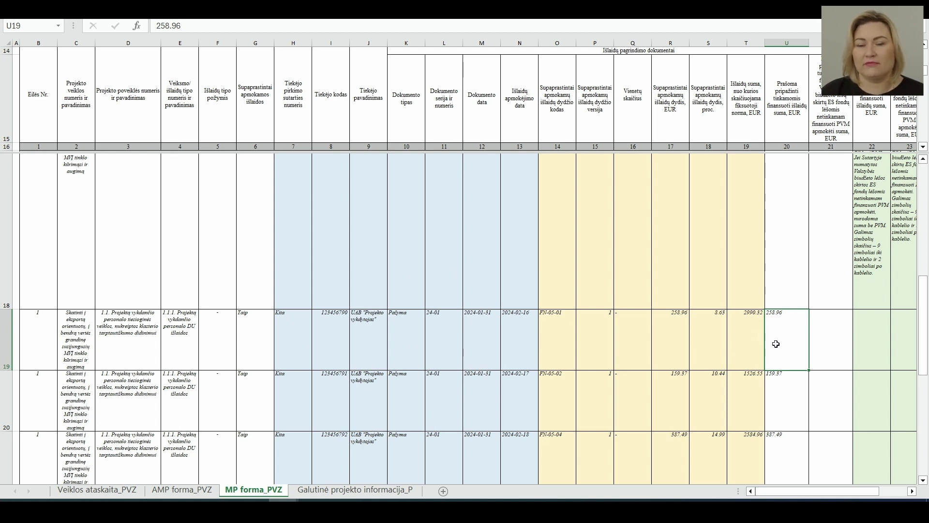
Review the fixed annual leave rates and their declared and base amounts in the payroll certificate, and return to the payment request.
scroll(791, 352, down, 3)
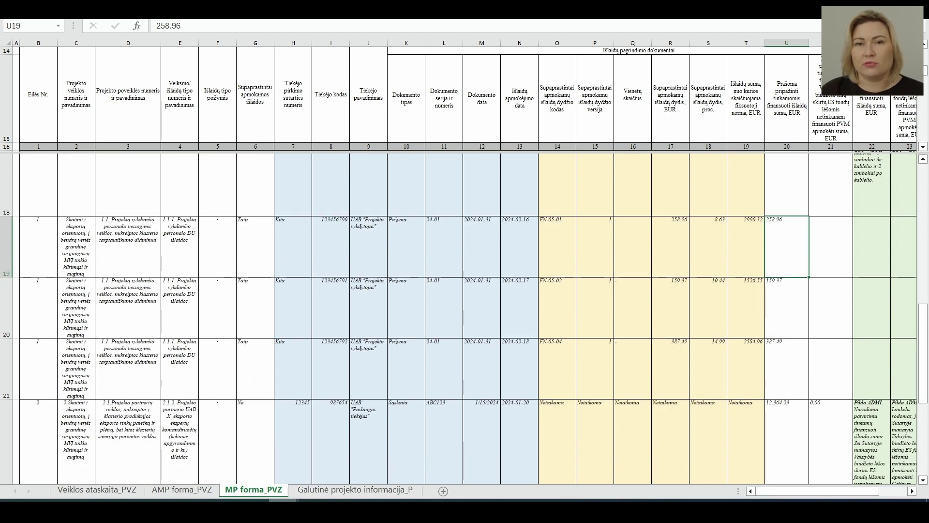
mouse_move(283, 501)
click(324, 462)
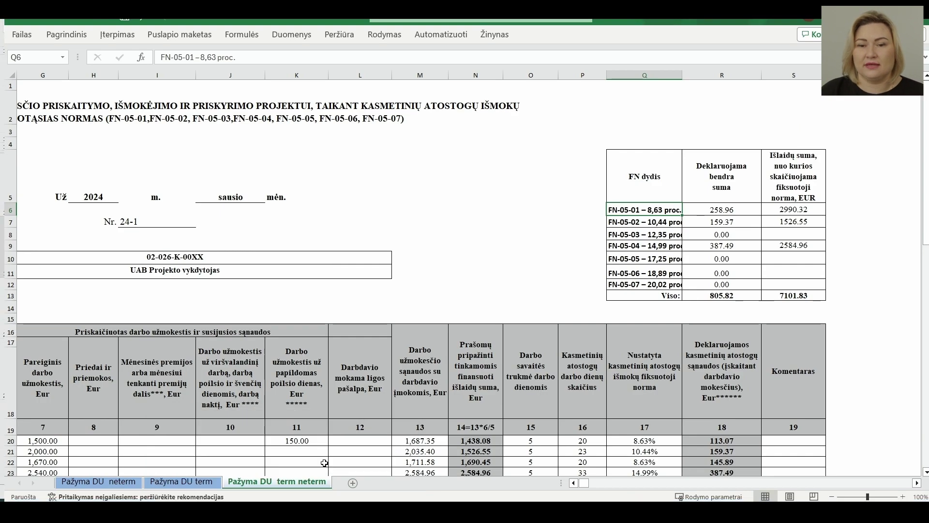
scroll(640, 384, down, 1)
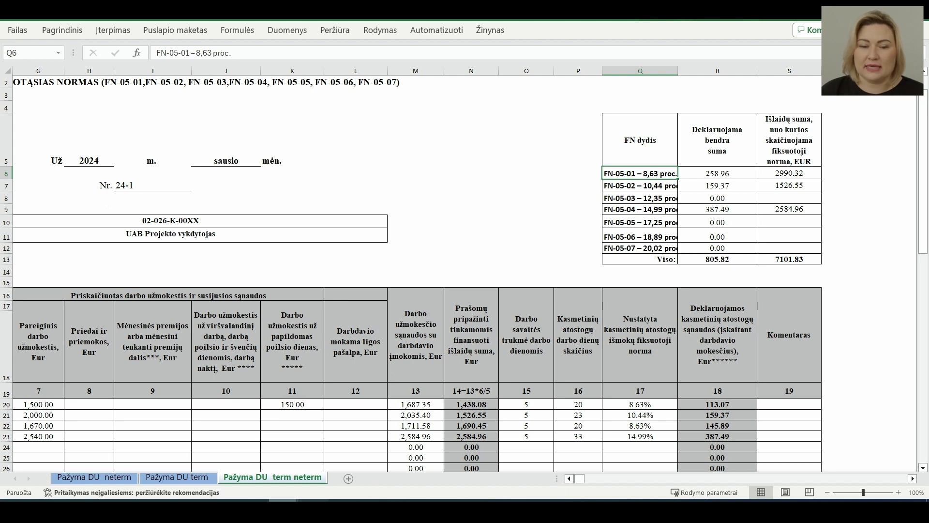
click(274, 471)
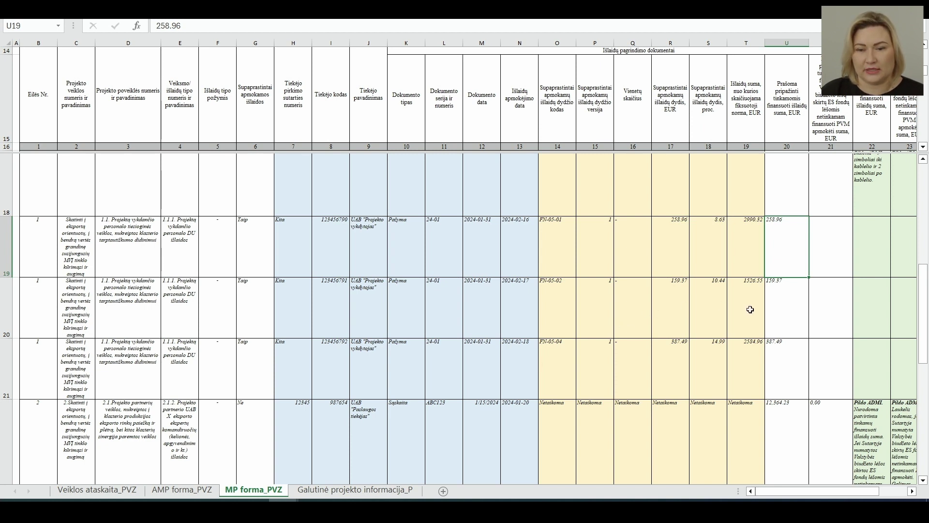
Compare columns 1 to 16 of rows 19 and 20, and examine row 20's simplified cost EUR amount, percentage and base amount.
drag(42, 307, 649, 313)
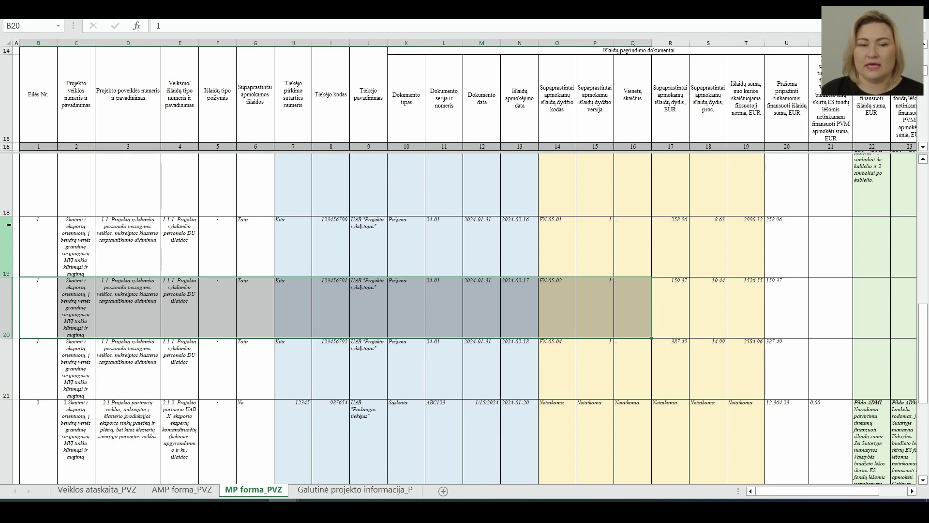
drag(46, 228, 748, 234)
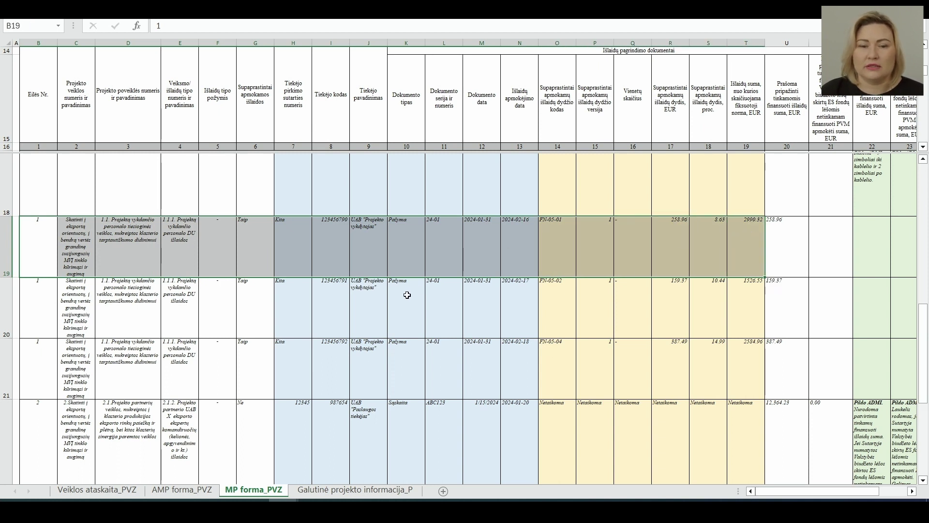
drag(27, 234, 644, 265)
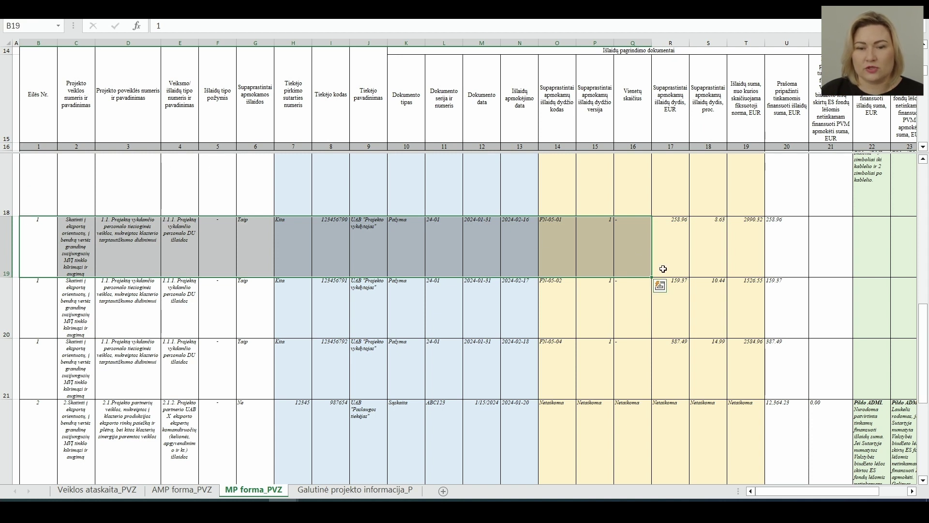
click(678, 295)
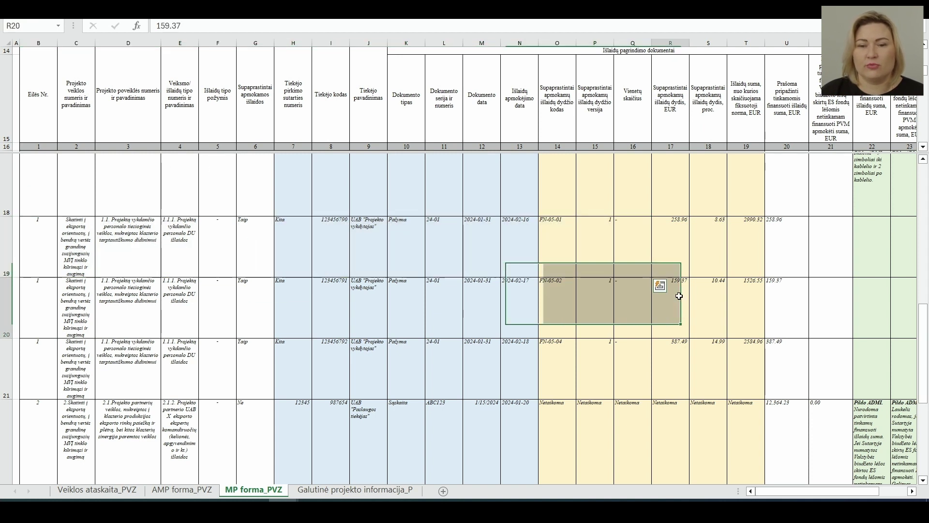
click(711, 297)
click(745, 298)
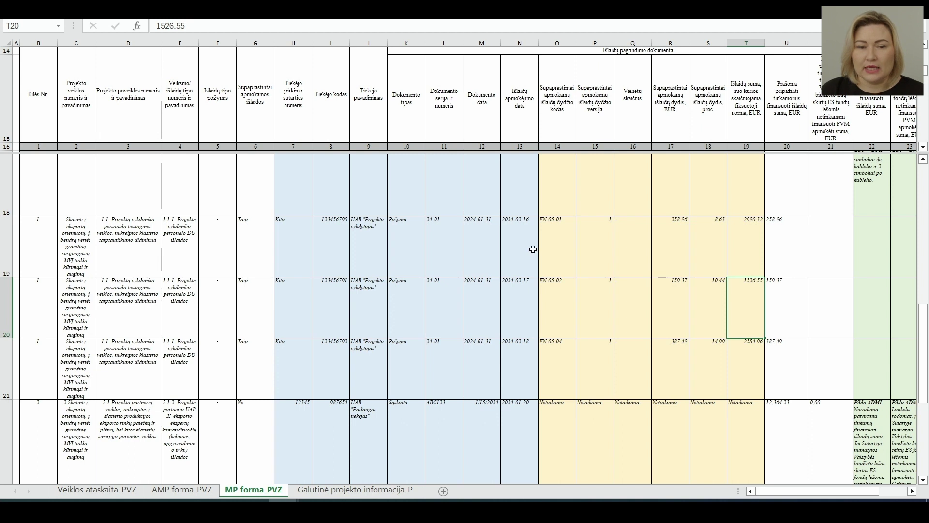
Review the three fixed-rate annual leave rows, 19 to 21, one at a time alongside the payroll certificate.
click(4, 237)
click(4, 305)
click(6, 345)
mouse_move(283, 499)
mouse_move(335, 464)
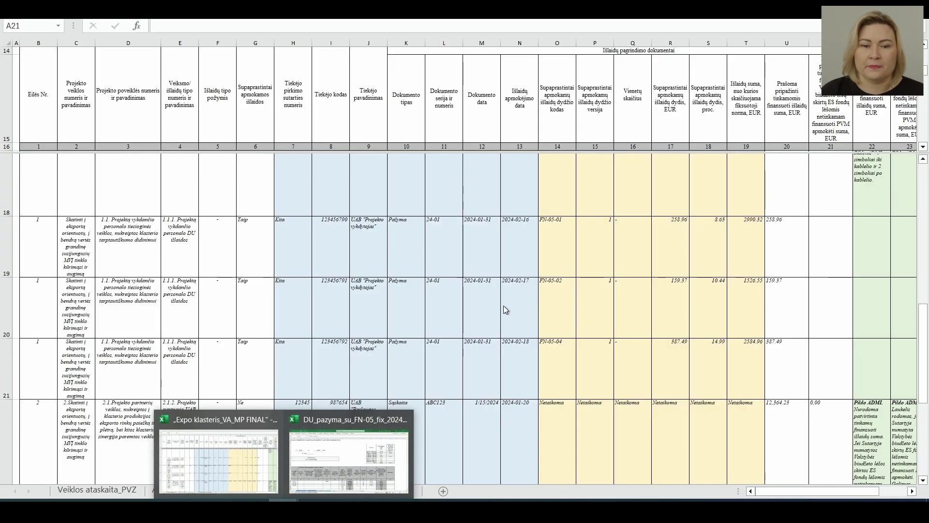
Examine the partner travel expense entry in row 22 and its supplier procurement contract number.
scroll(532, 293, down, 3)
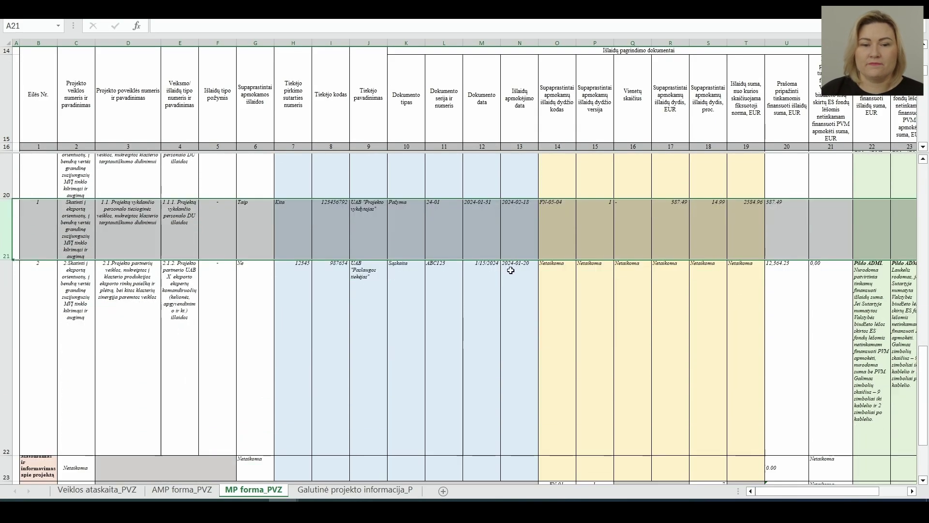
click(4, 344)
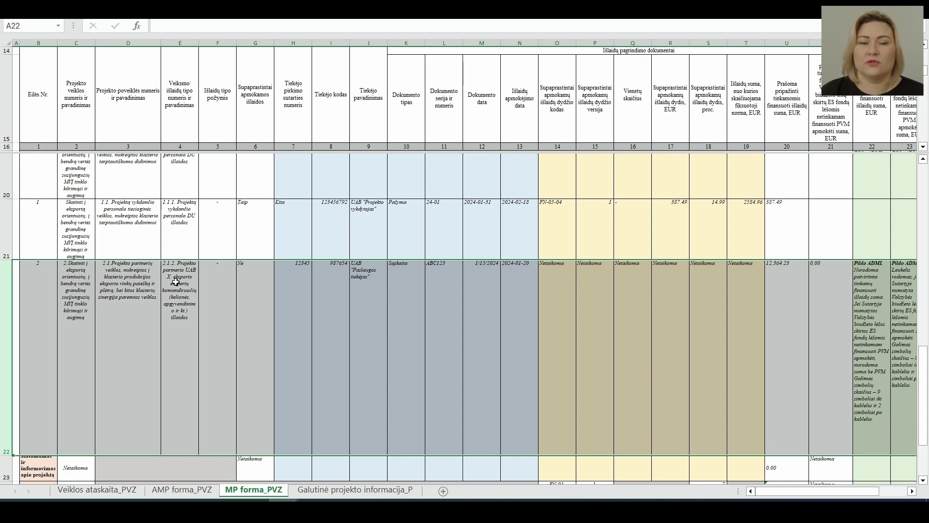
click(294, 304)
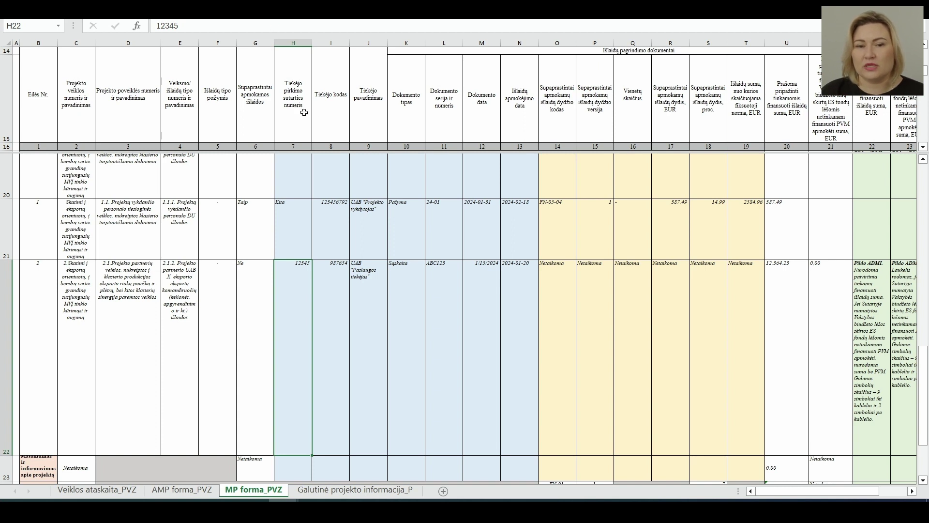
double_click(290, 270)
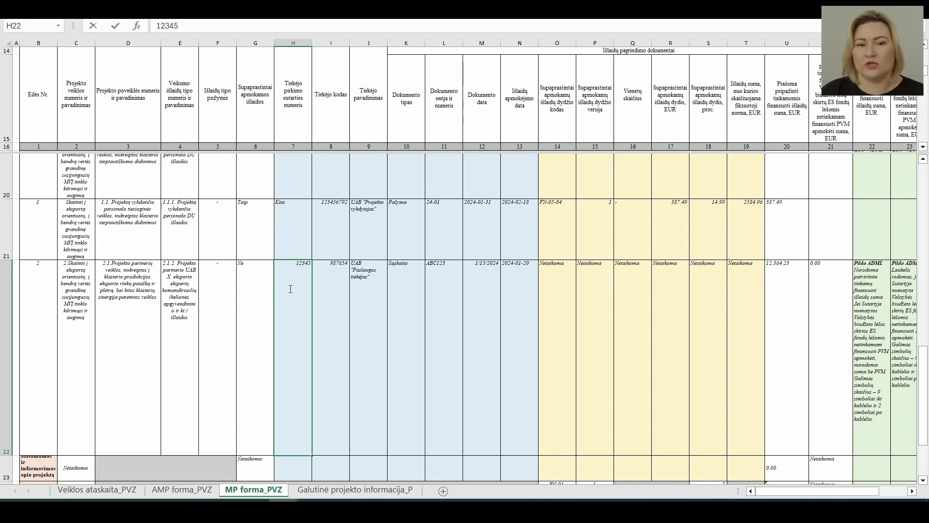
key(Escape)
Examine row 22's supplier code, document date, payment date and requested eligible expense amount.
click(340, 276)
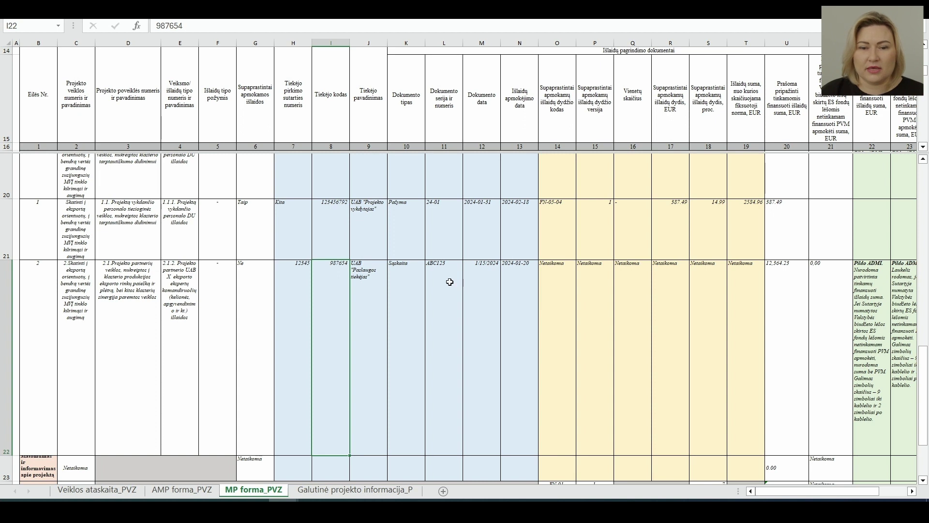
click(483, 287)
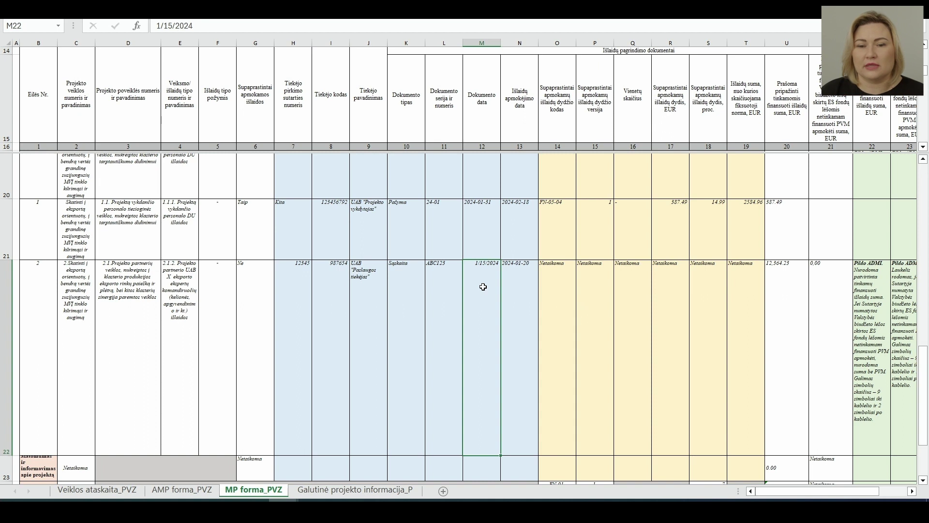
click(521, 292)
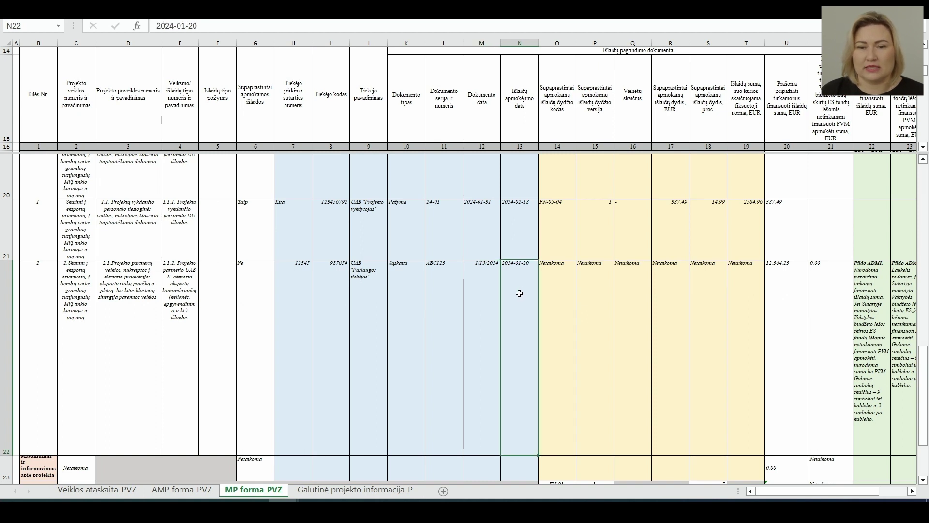
click(792, 303)
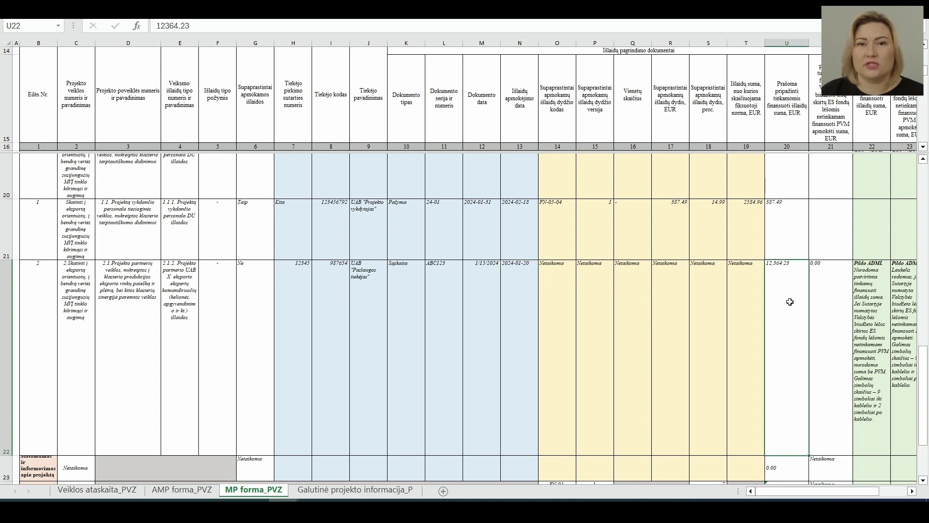
Examine the indirect cost flat-rate entry in row 24, including its simplified cost code and version.
scroll(784, 304, down, 3)
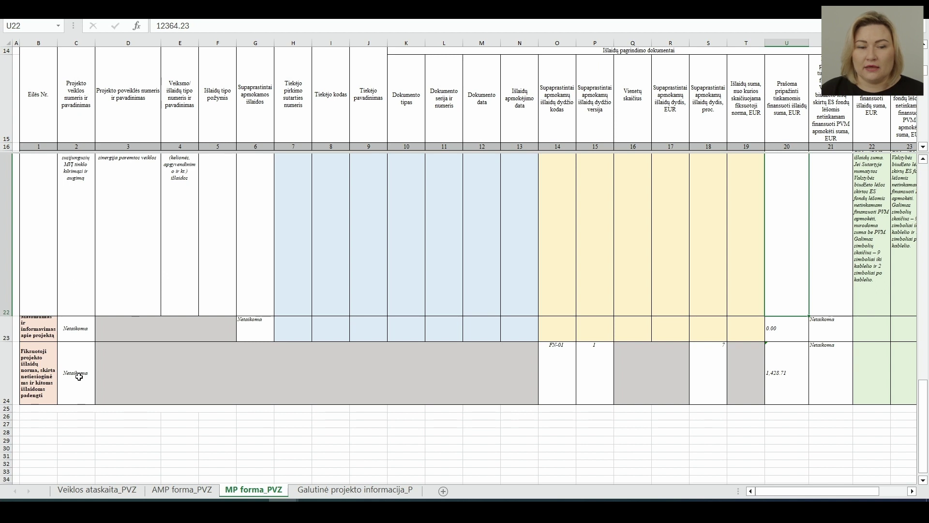
drag(38, 367, 779, 373)
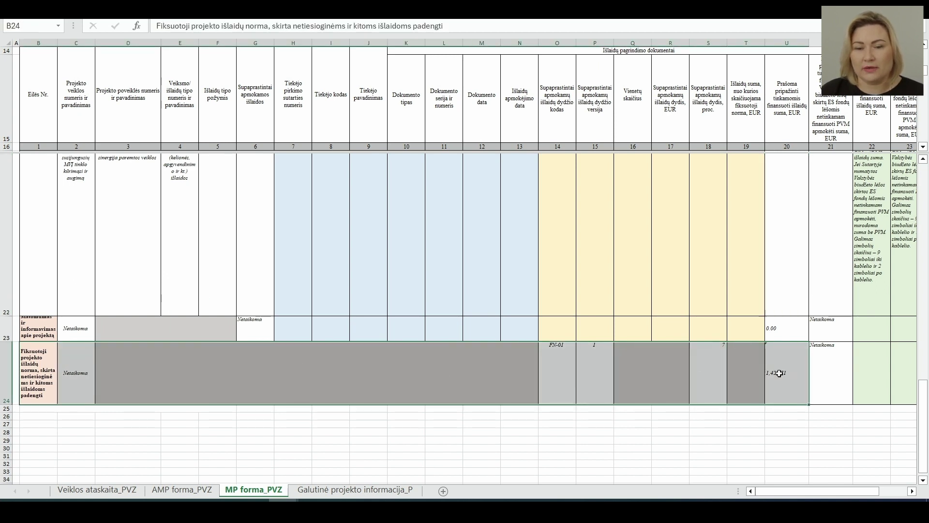
click(553, 367)
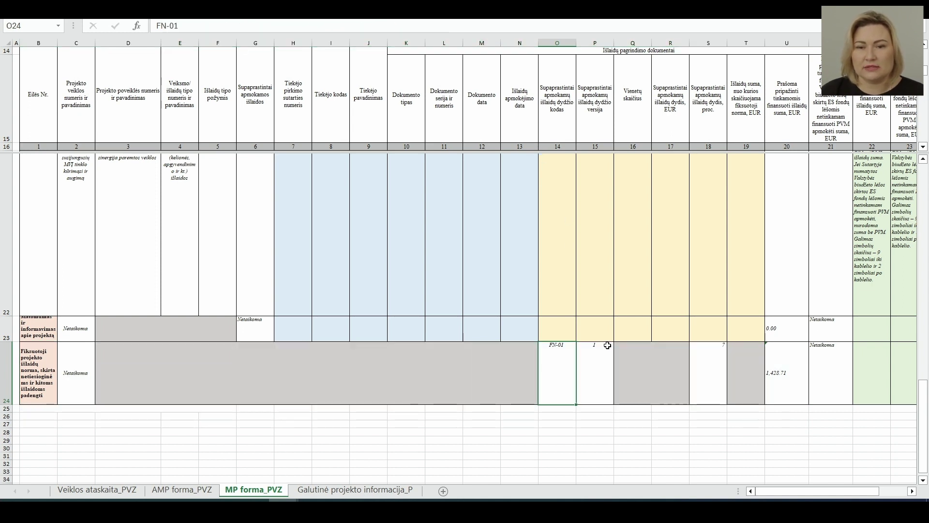
click(591, 371)
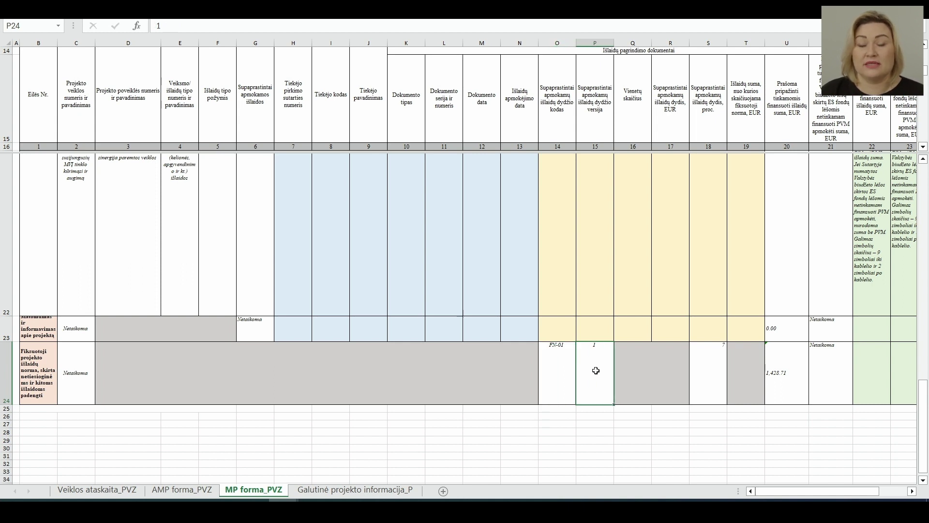
drag(561, 373, 587, 365)
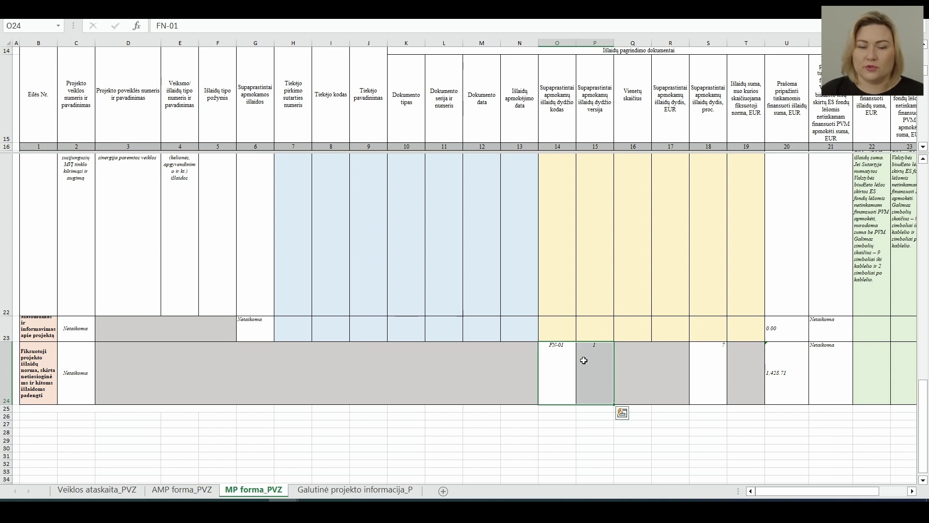
drag(552, 360, 604, 367)
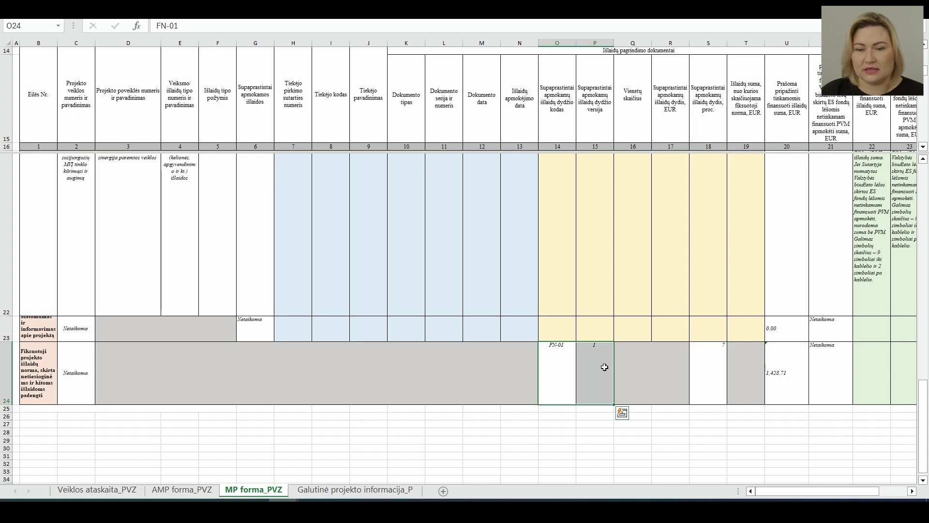
Examine row 24's flat-rate percentage and the formula behind its requested amount, looking over the expense rows it sums.
click(713, 360)
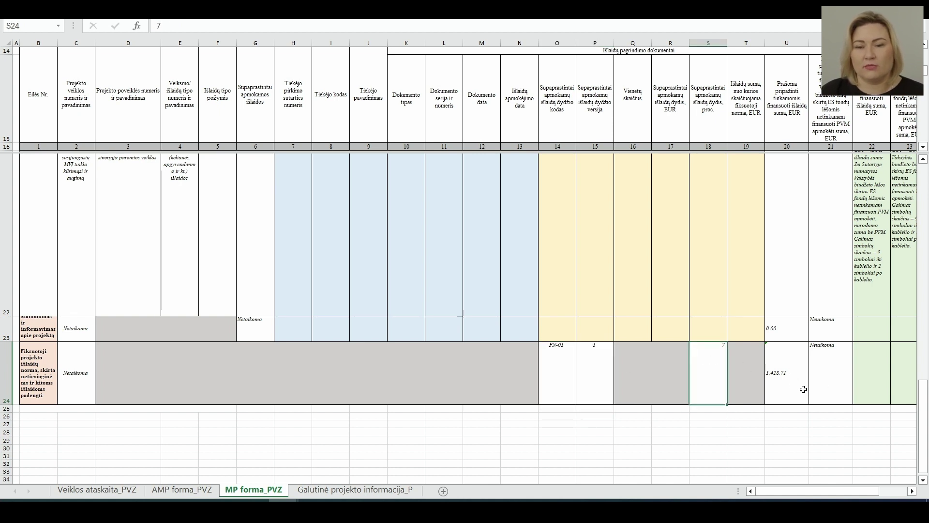
click(793, 386)
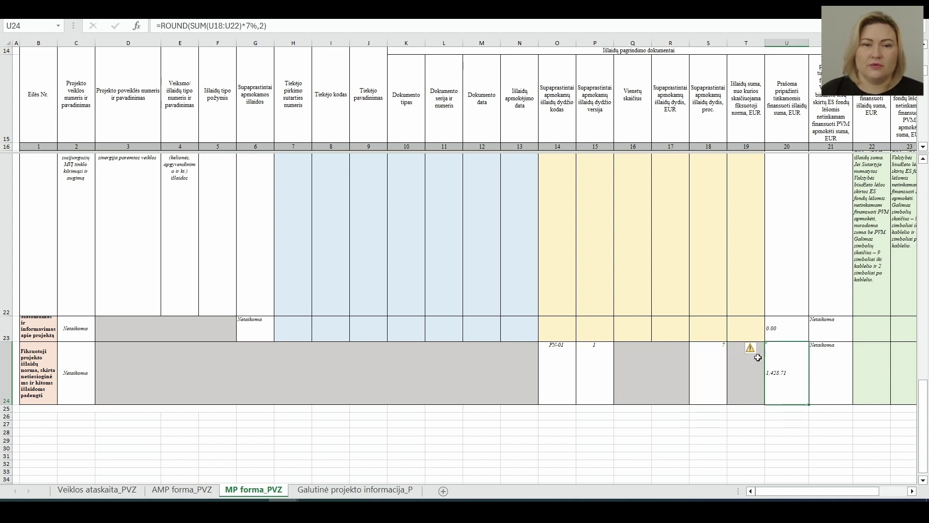
scroll(774, 355, up, 3)
scroll(784, 339, up, 4)
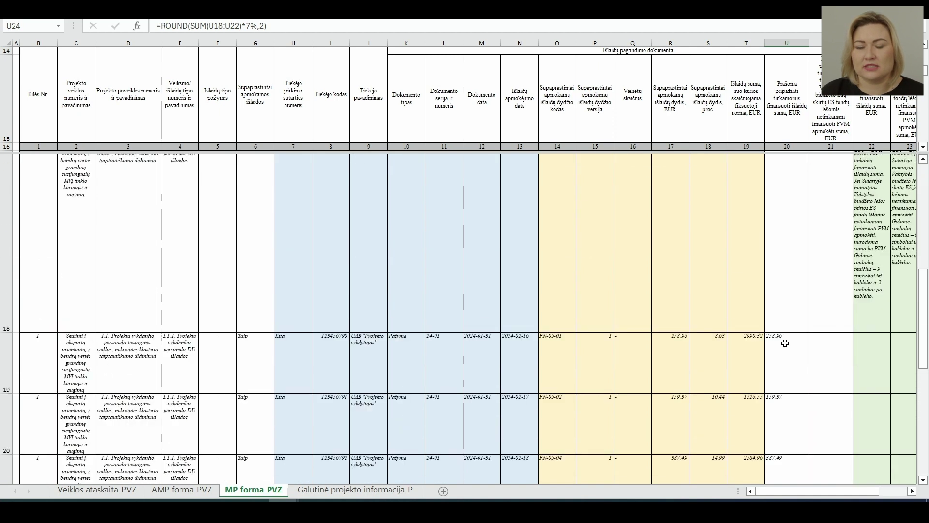
scroll(779, 315, down, 5)
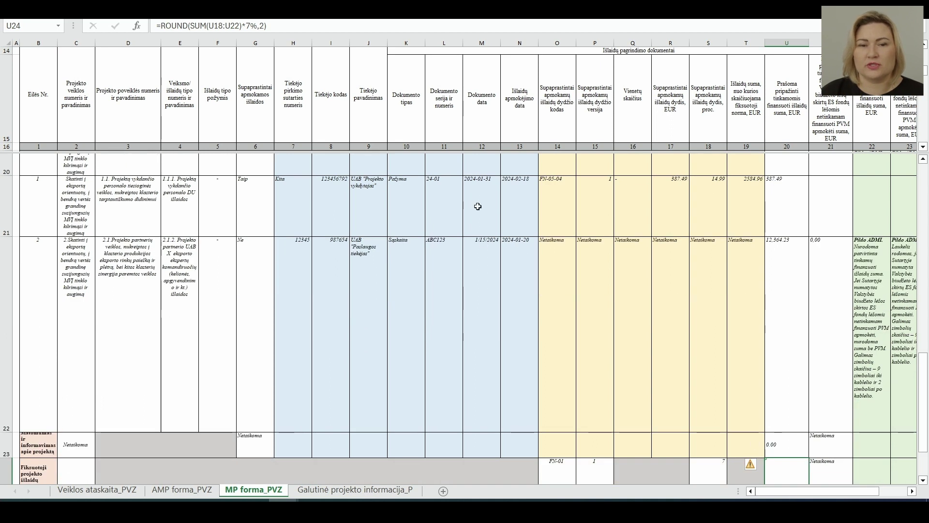
scroll(903, 406, down, 1)
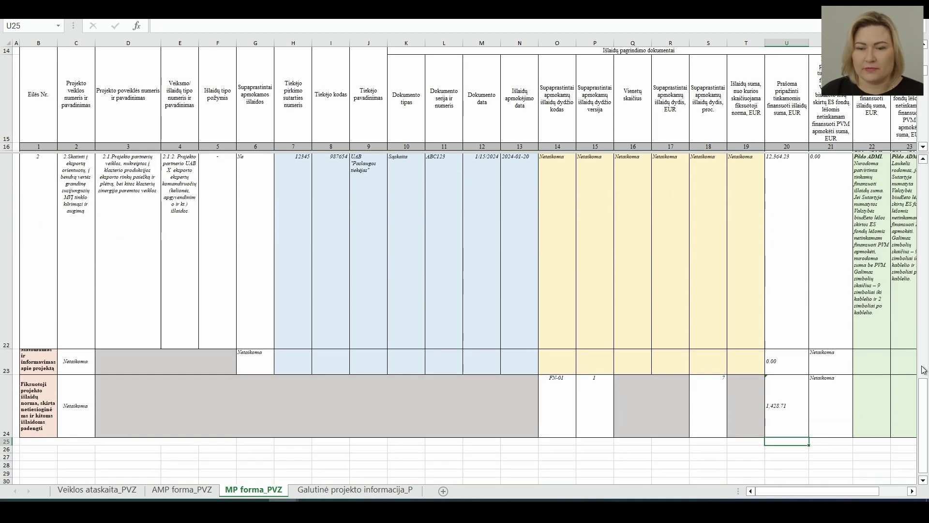
Check the sum formula for the total requested eligible expenses in the Bendra suma row.
scroll(794, 411, up, 4)
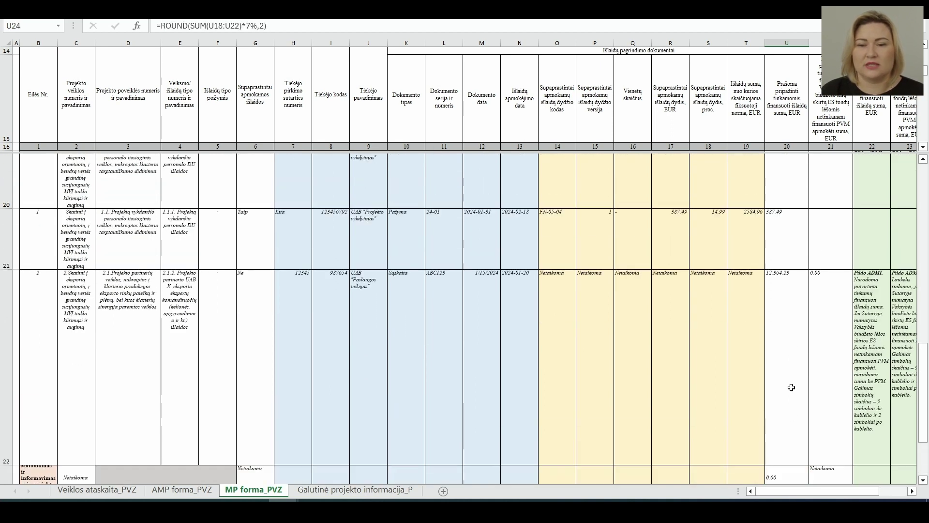
scroll(799, 378, up, 3)
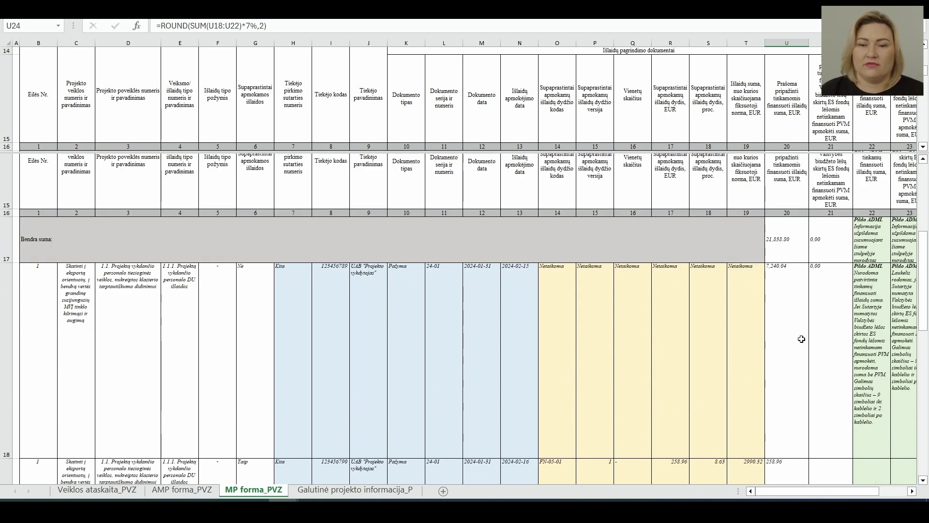
click(789, 237)
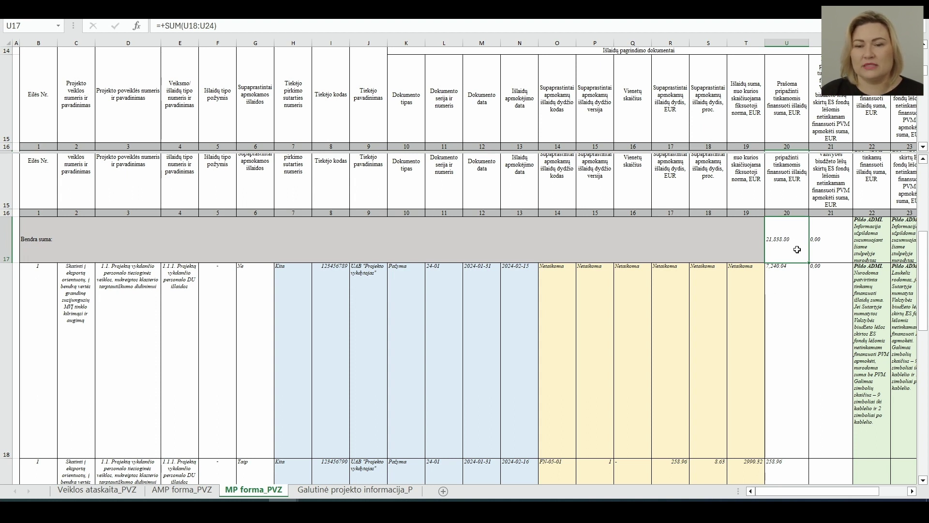
Compare the total requested eligible expenses in the general part (row 6) with the Bendra suma total in U17, checking the formula linking them.
scroll(797, 250, up, 2)
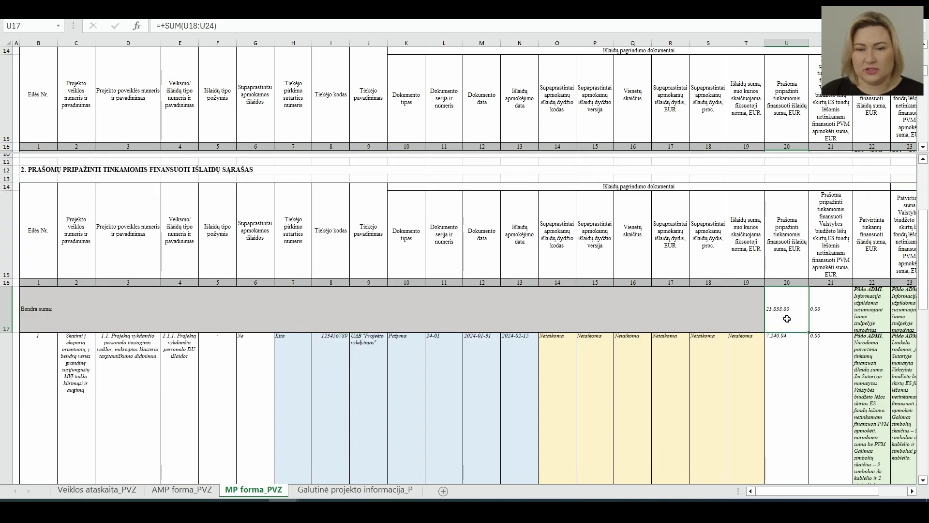
scroll(252, 205, up, 2)
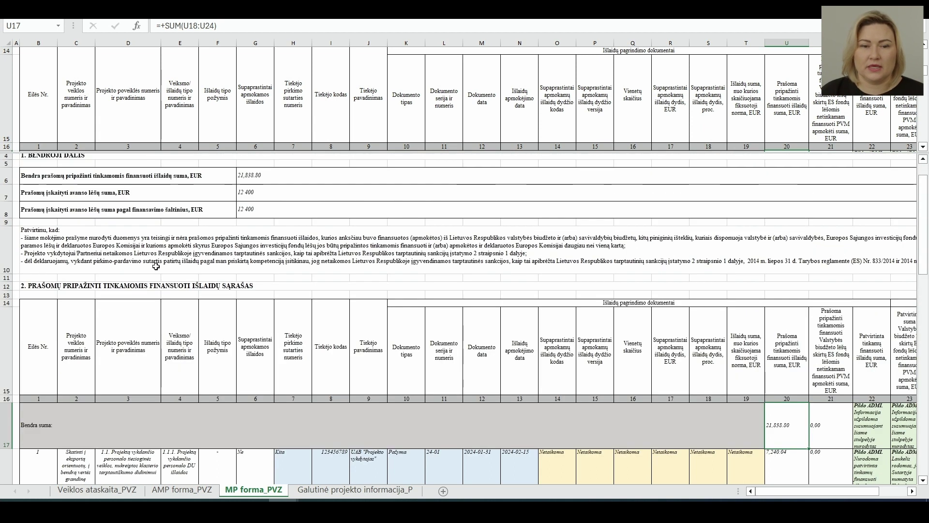
click(260, 174)
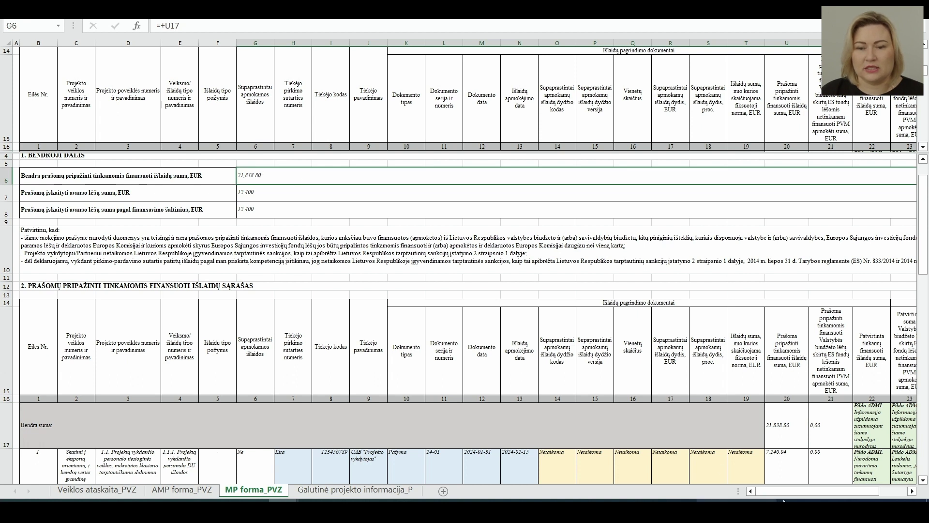
click(789, 431)
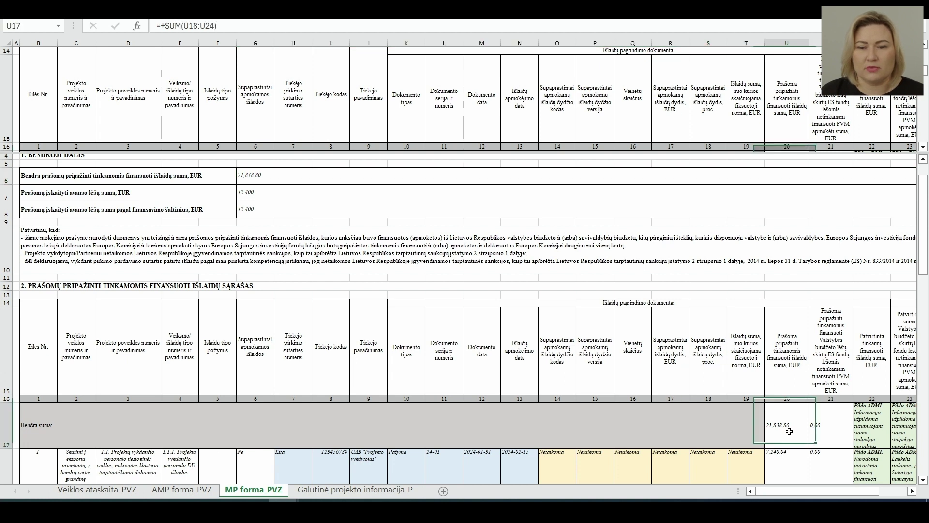
click(280, 172)
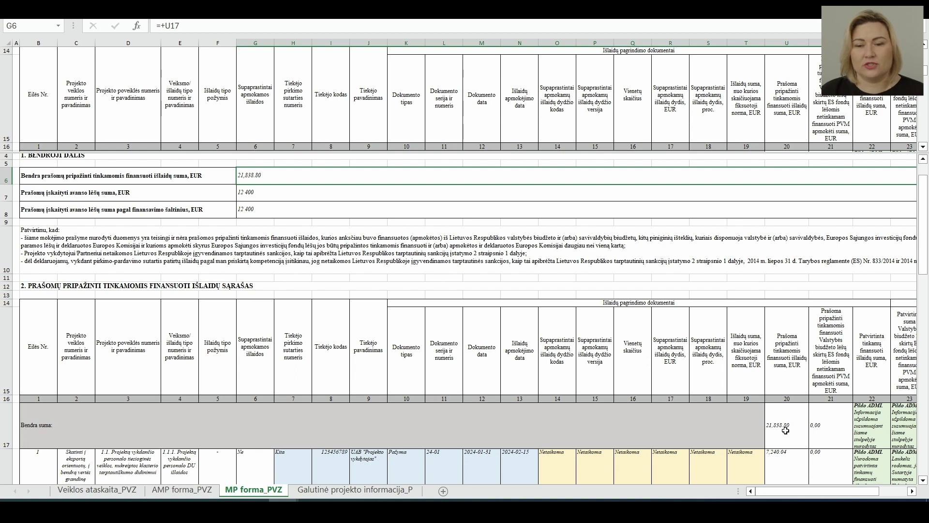
click(785, 430)
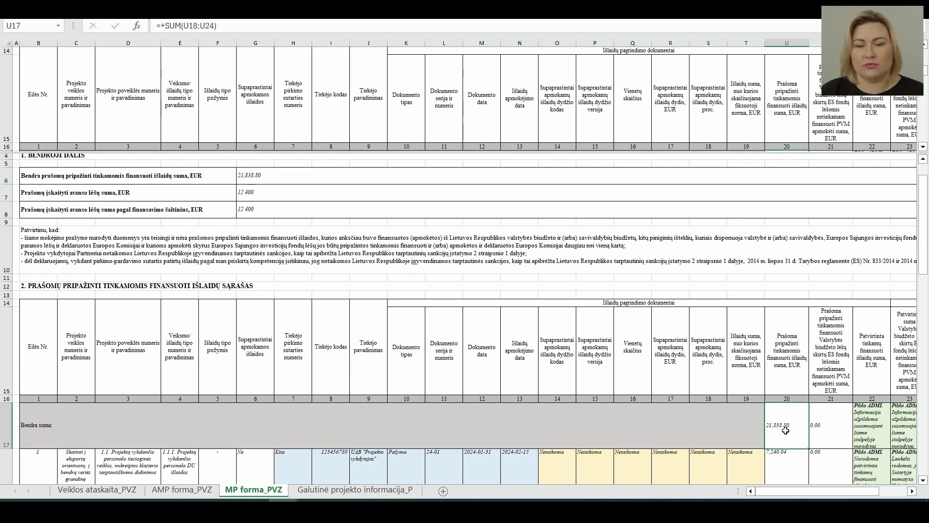
click(244, 173)
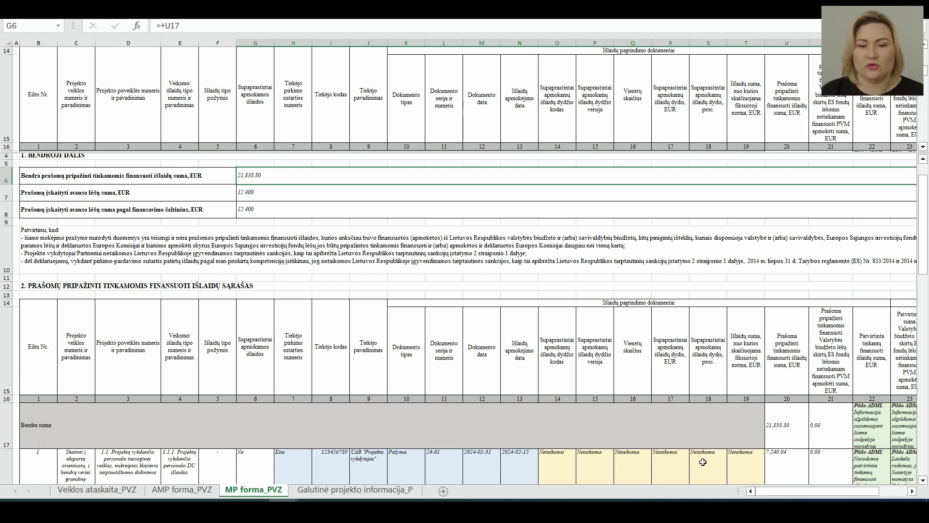
scroll(753, 444, down, 2)
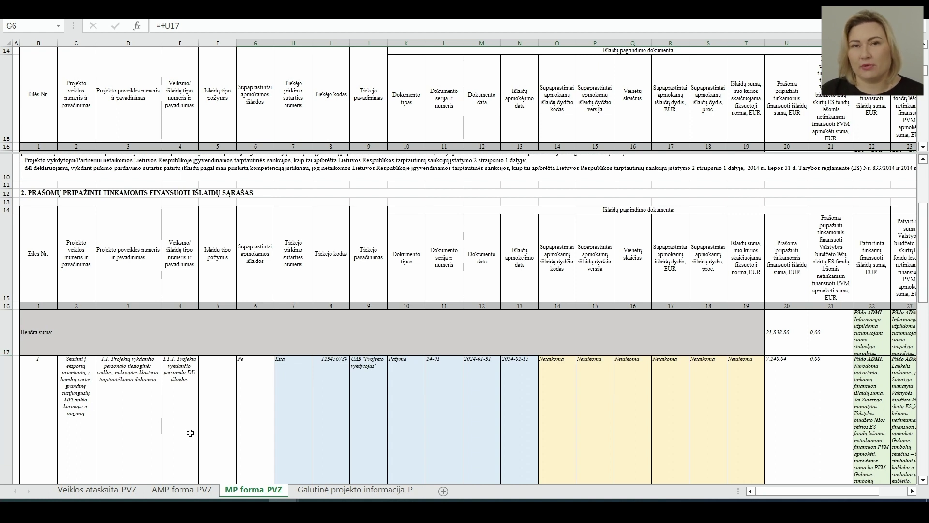
click(782, 345)
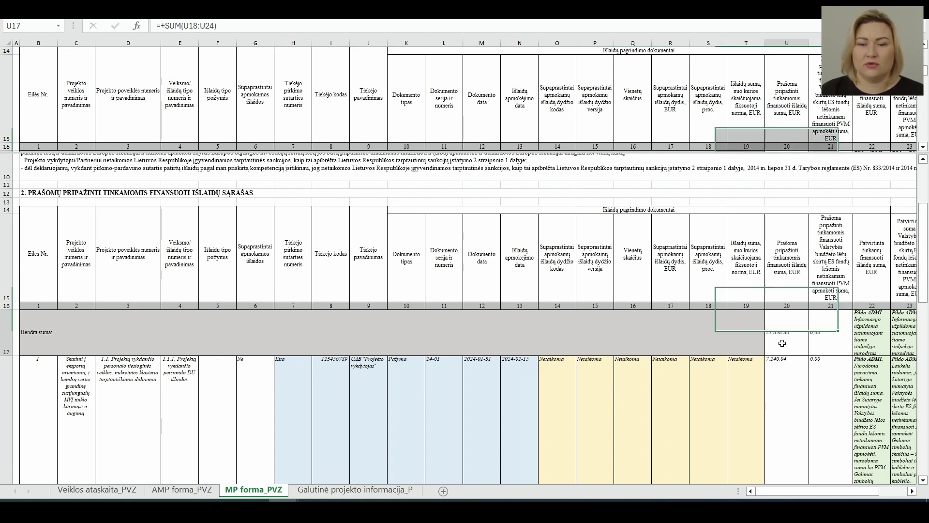
scroll(656, 329, up, 1)
scroll(257, 174, up, 1)
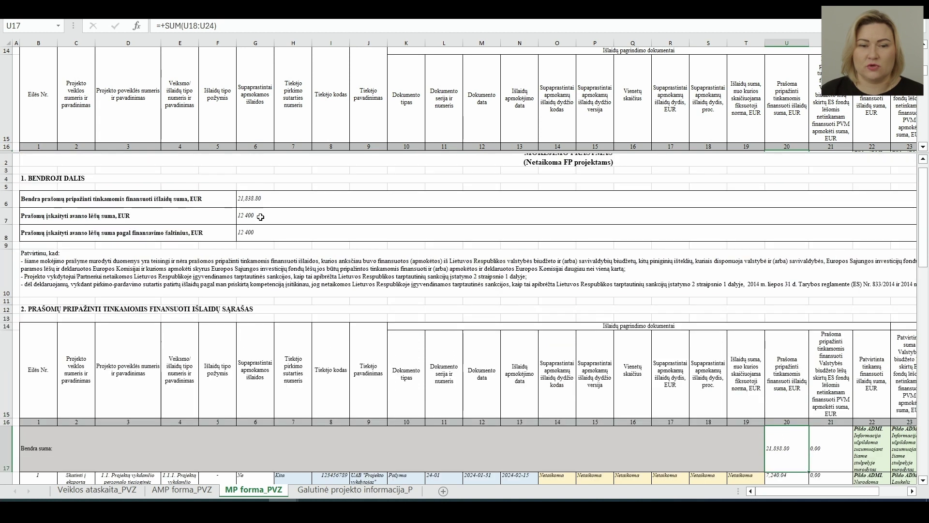
click(257, 200)
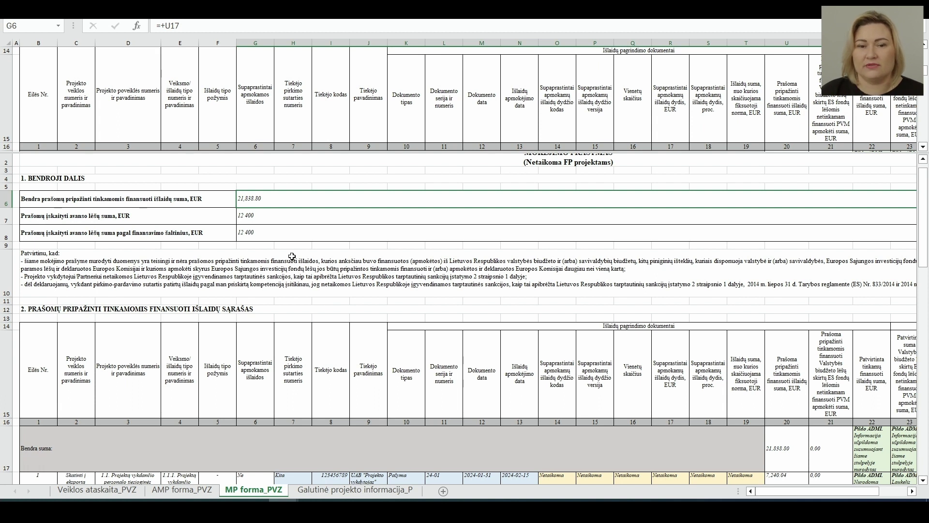
Examine the requested advance offset amount in row 7 and its amount by funding source in row 8 of the general part.
click(251, 211)
click(255, 236)
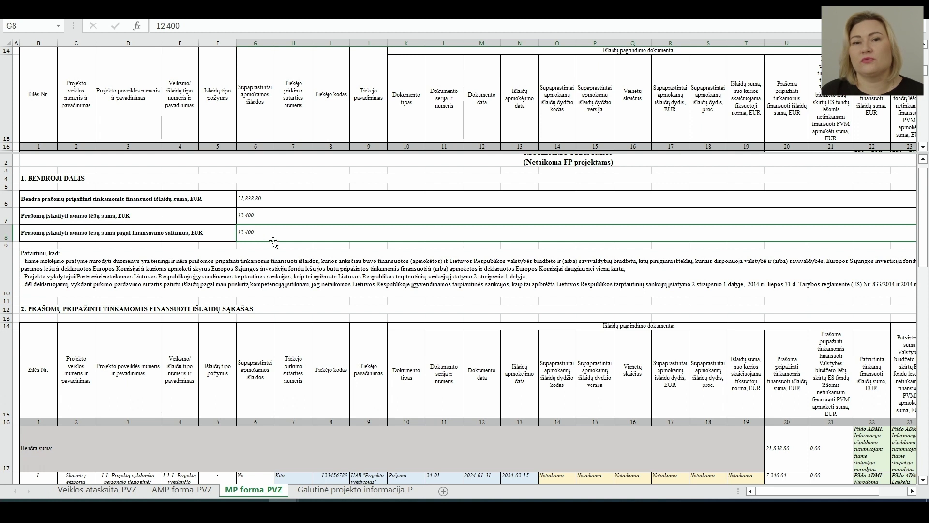
drag(244, 214, 248, 231)
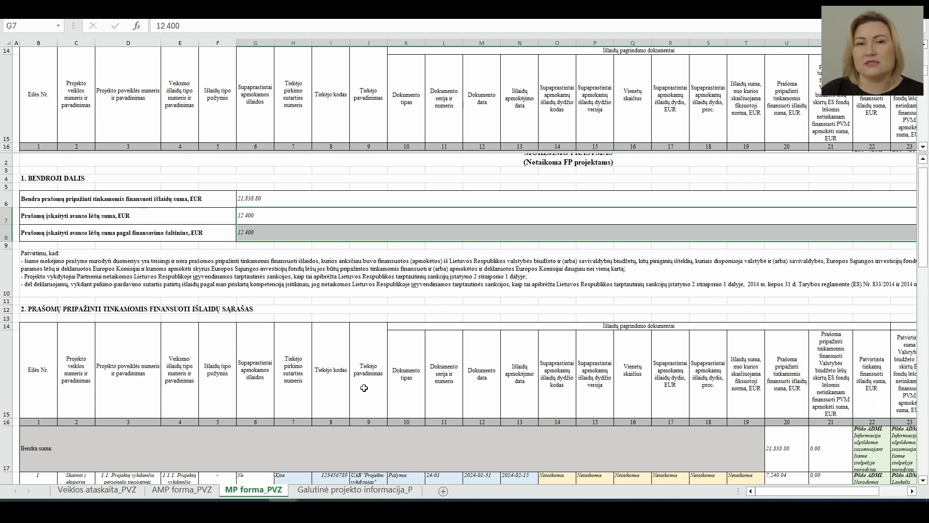
scroll(364, 387, down, 2)
scroll(363, 387, up, 1)
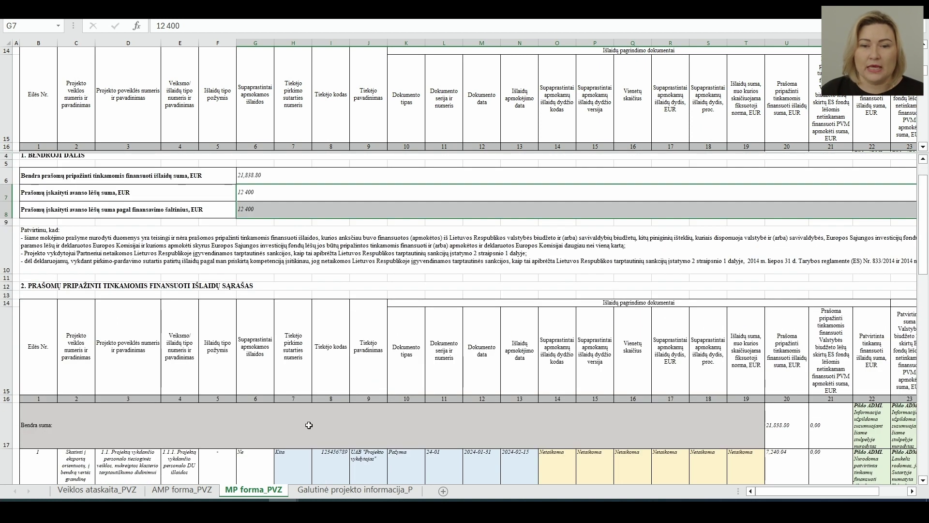